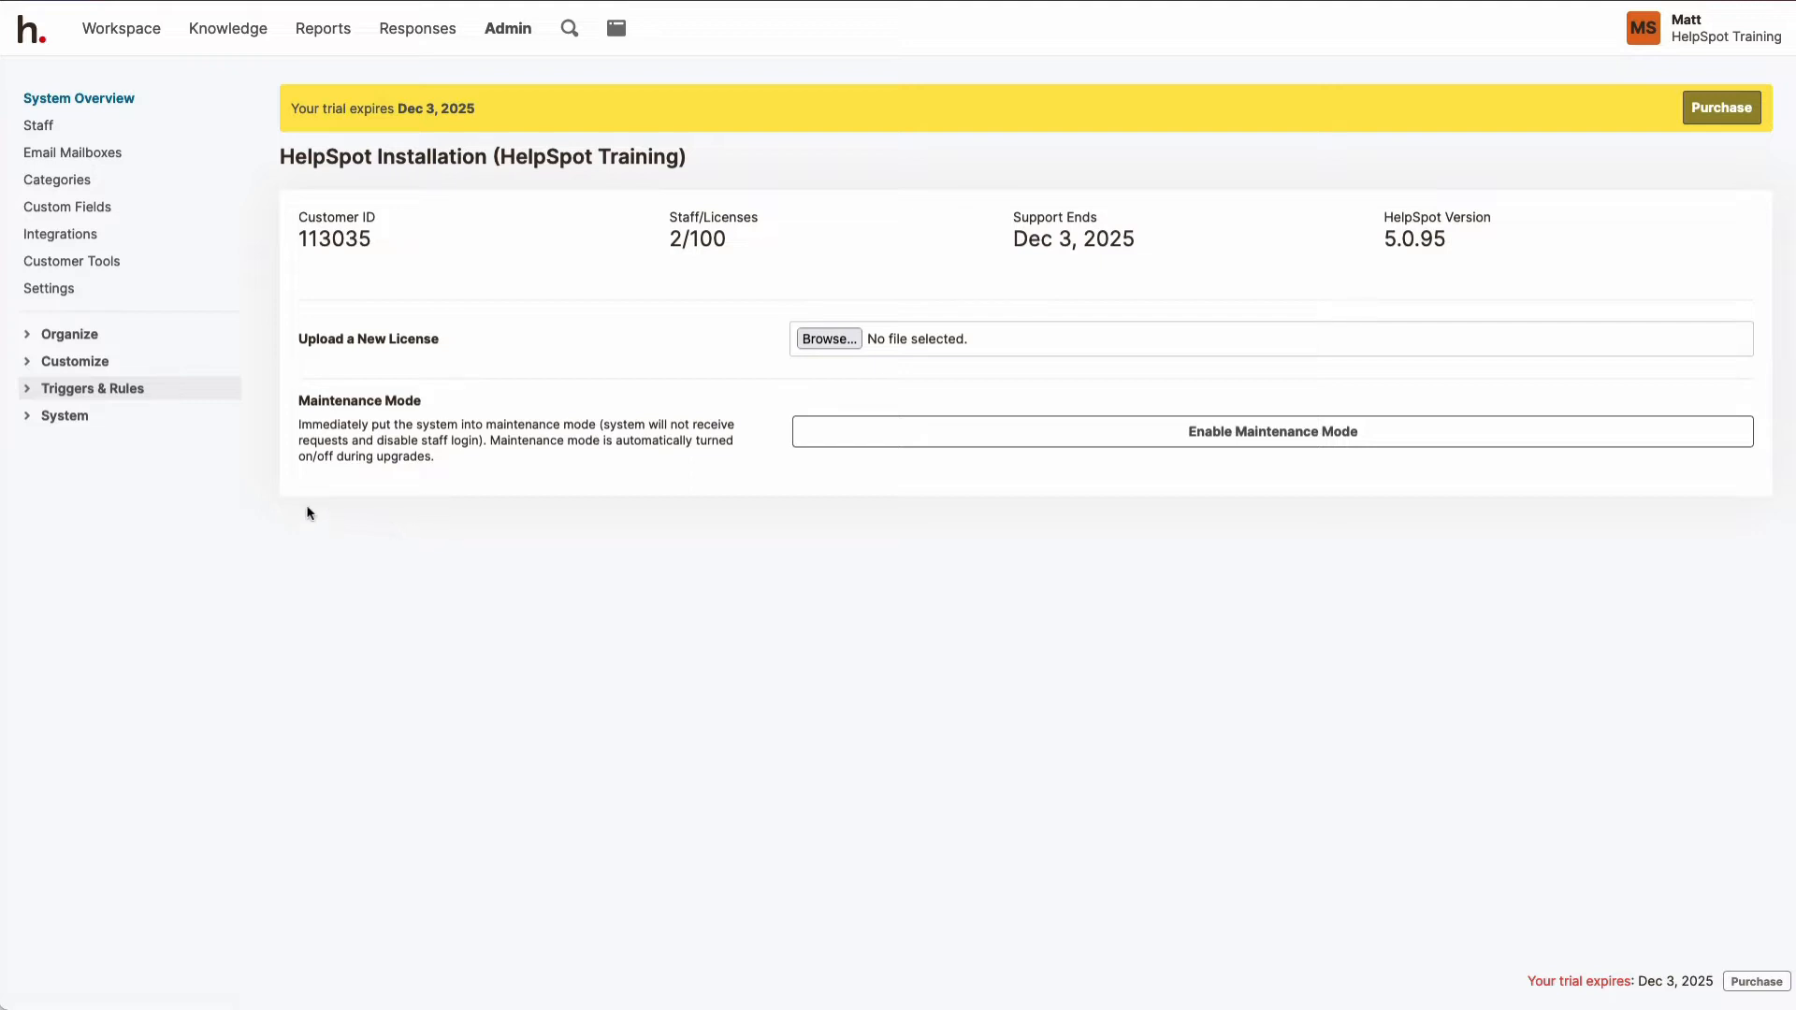
Step: Open the automation rules administration and name the new automation rule "Escalation"
click(27, 391)
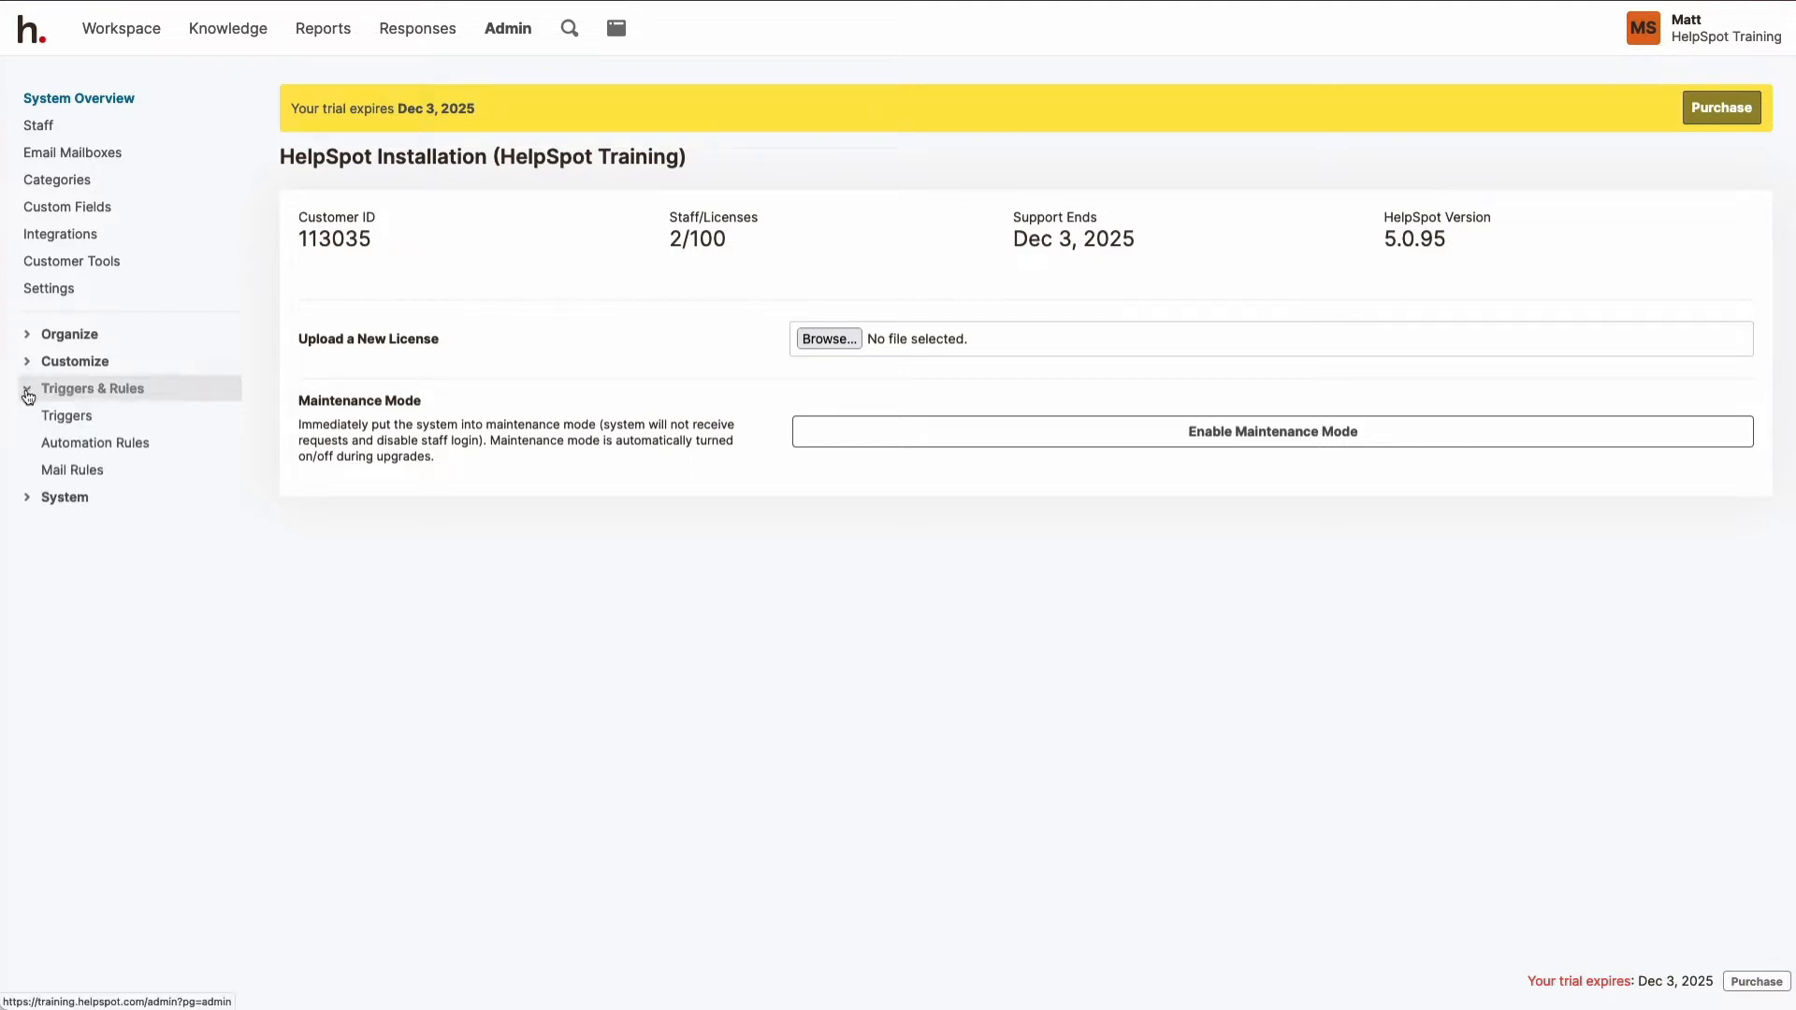
click(62, 450)
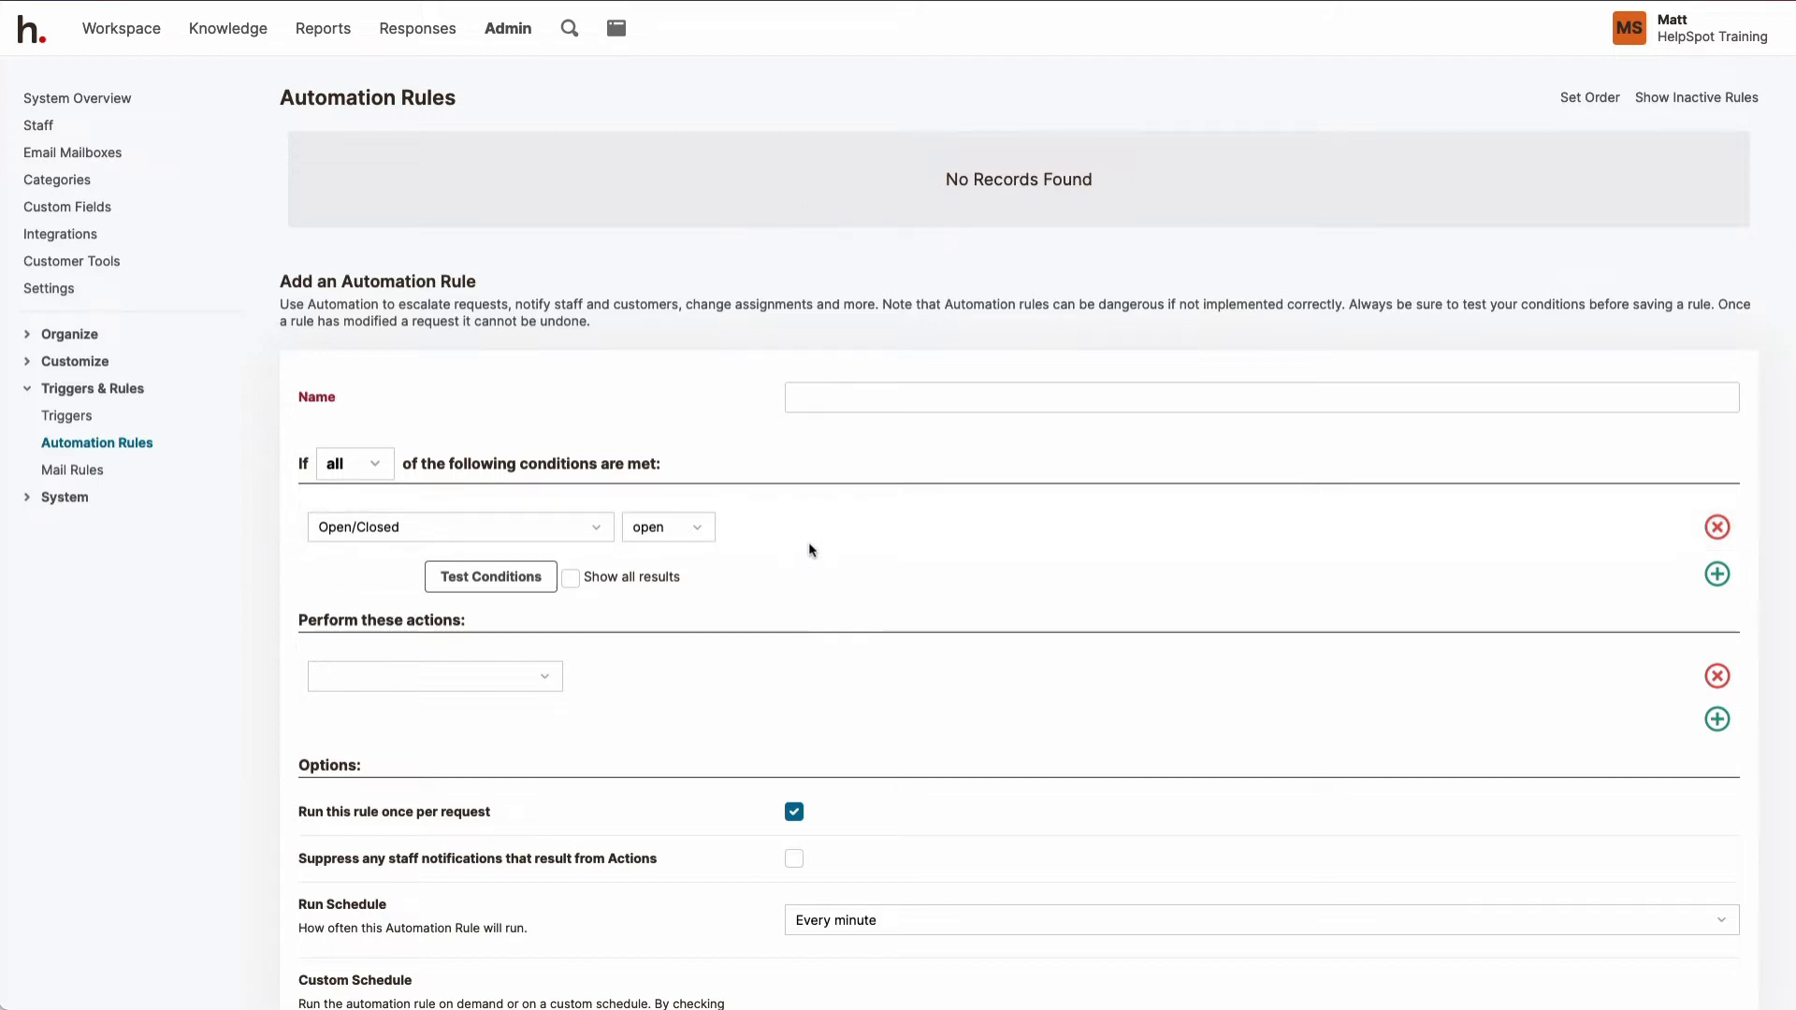
scroll(913, 561, down, 1)
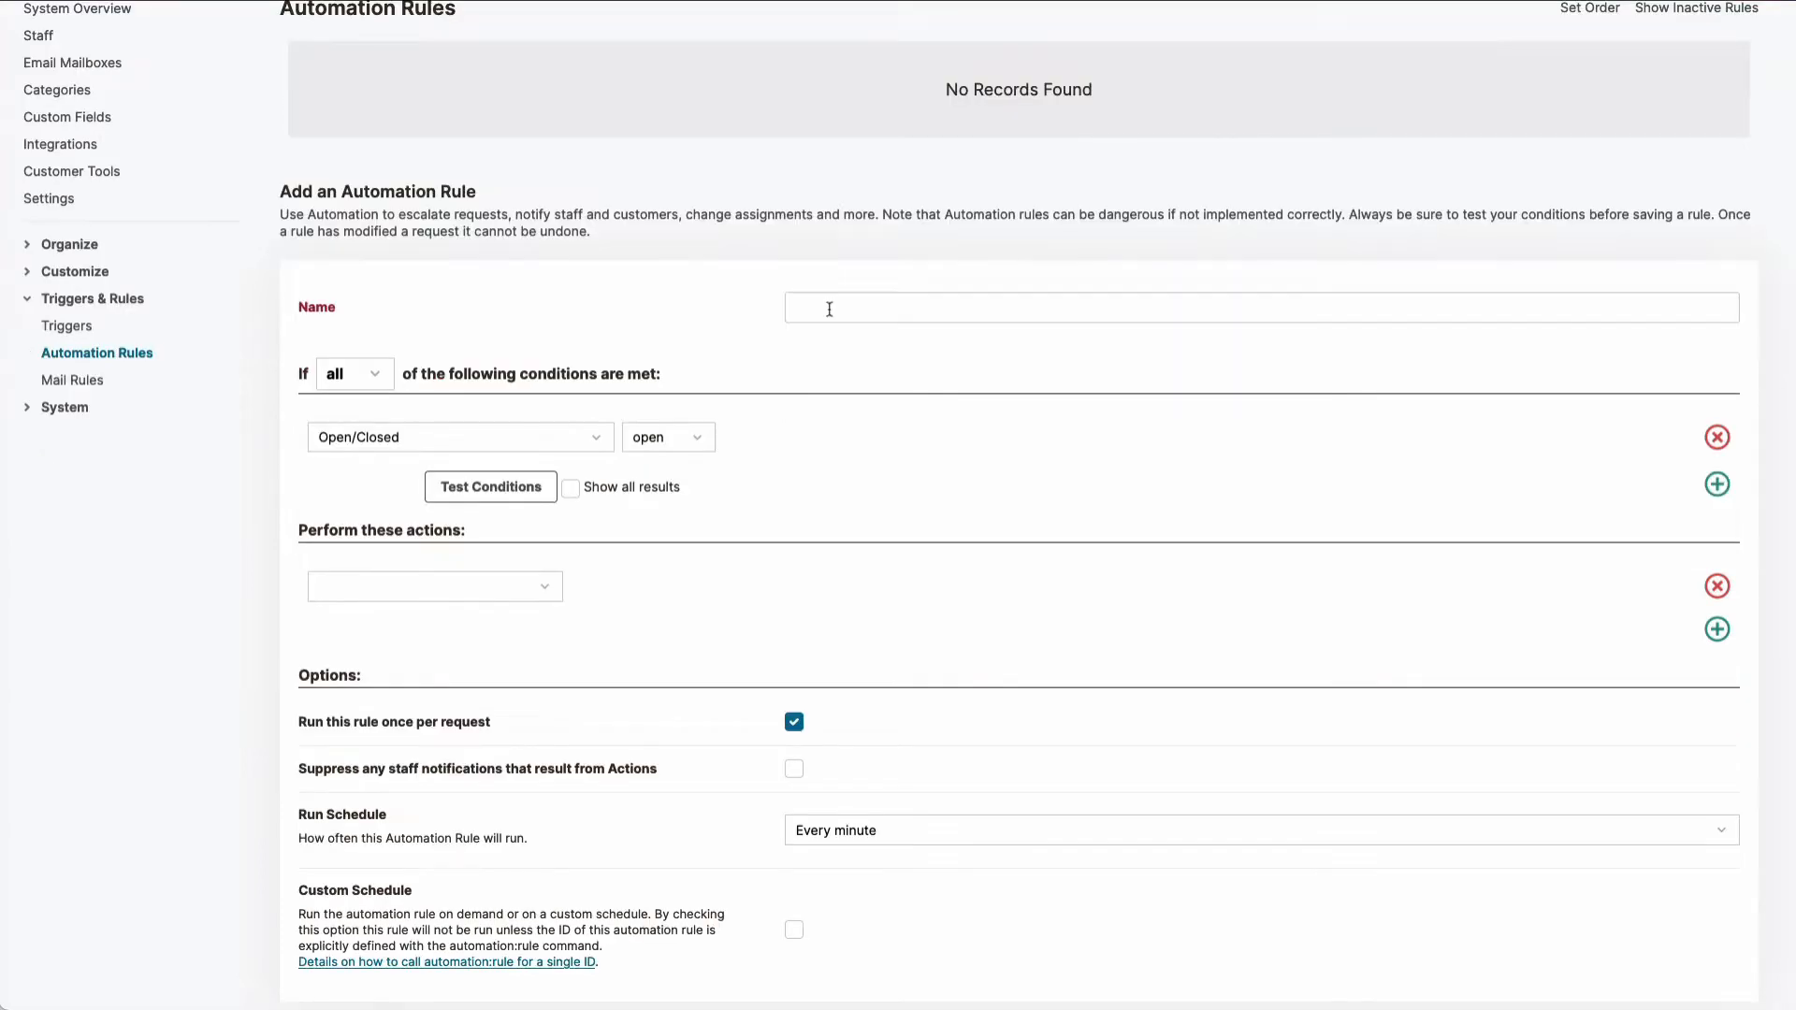
click(829, 309)
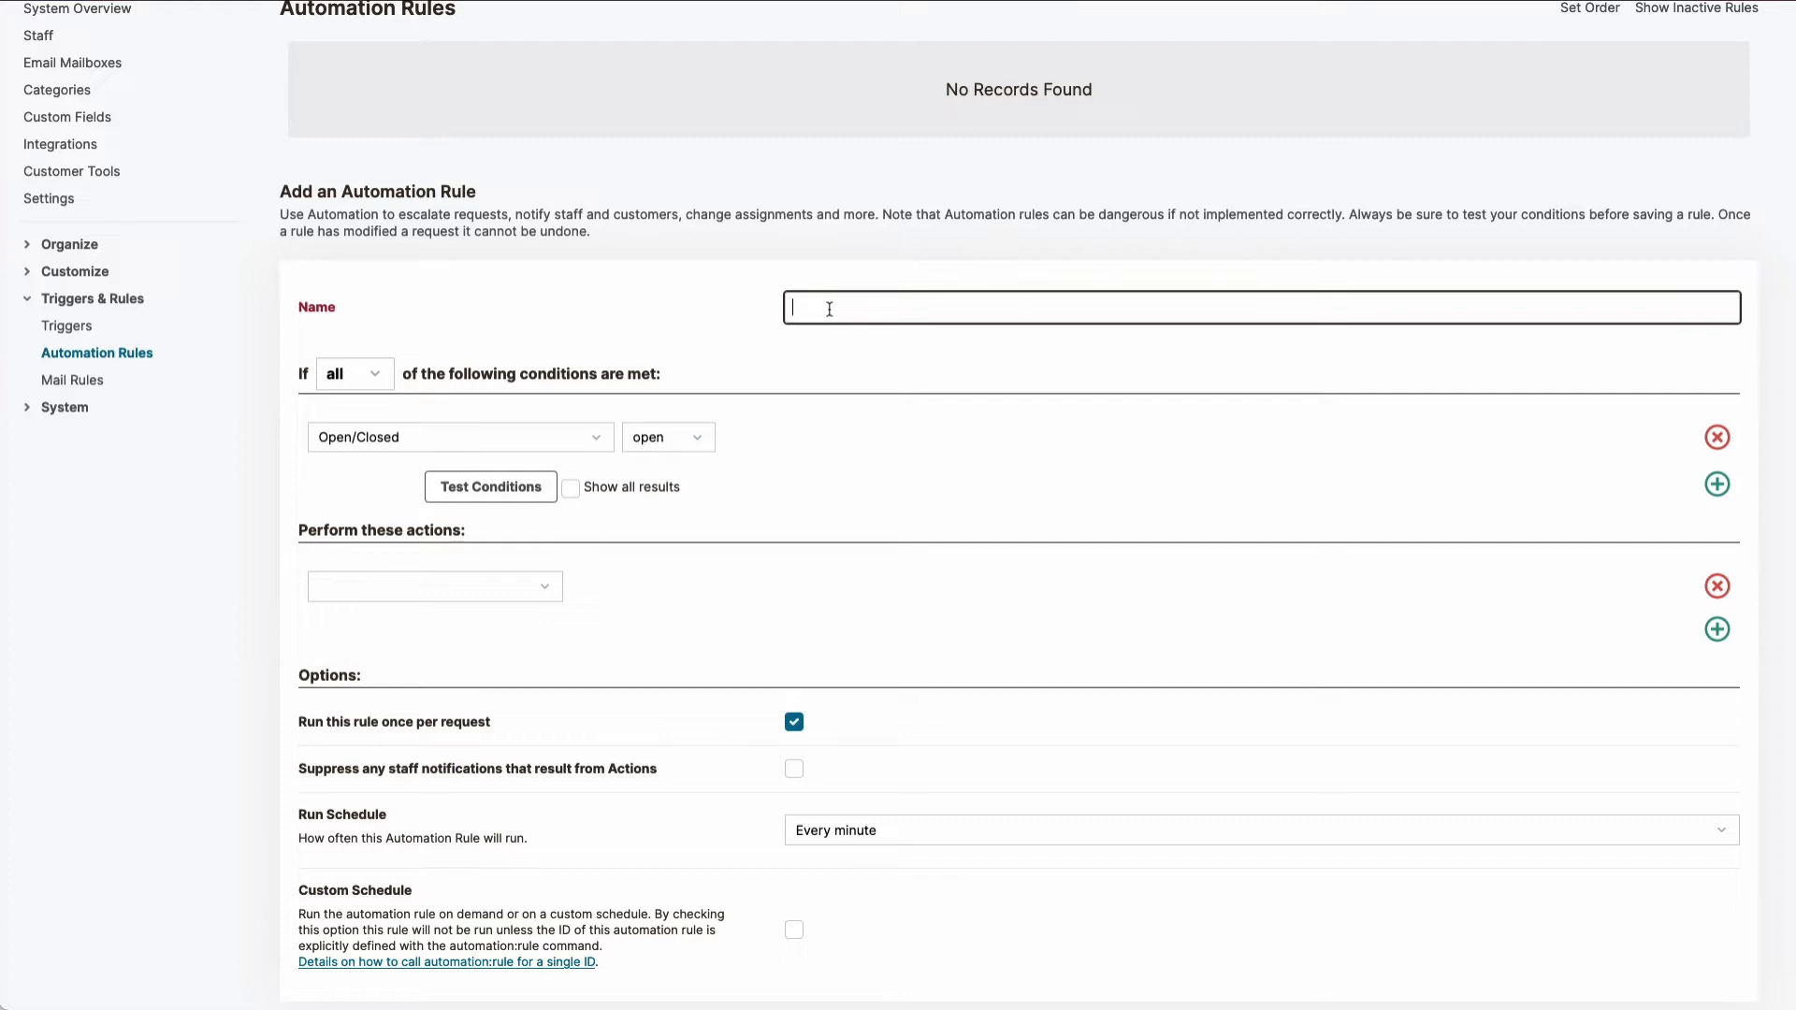
text(Escalation)
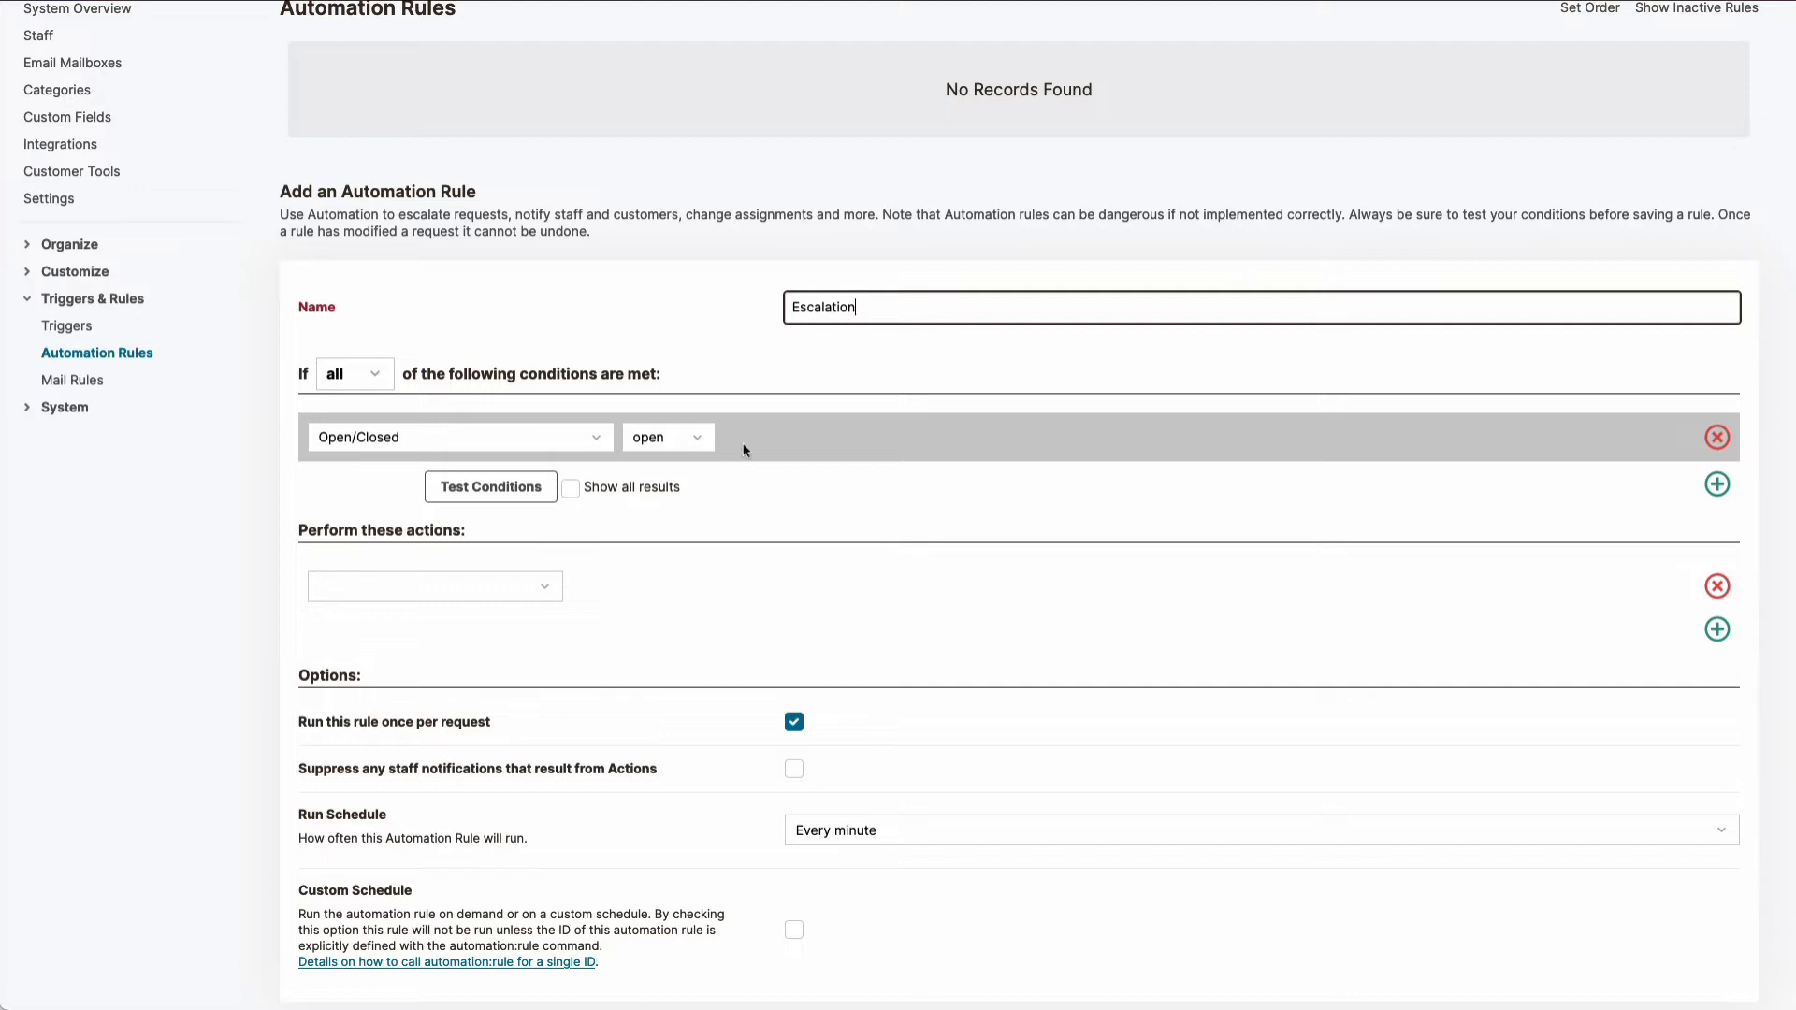
Step: Add a second condition to the Escalation rule based on minutes since last update
click(1717, 483)
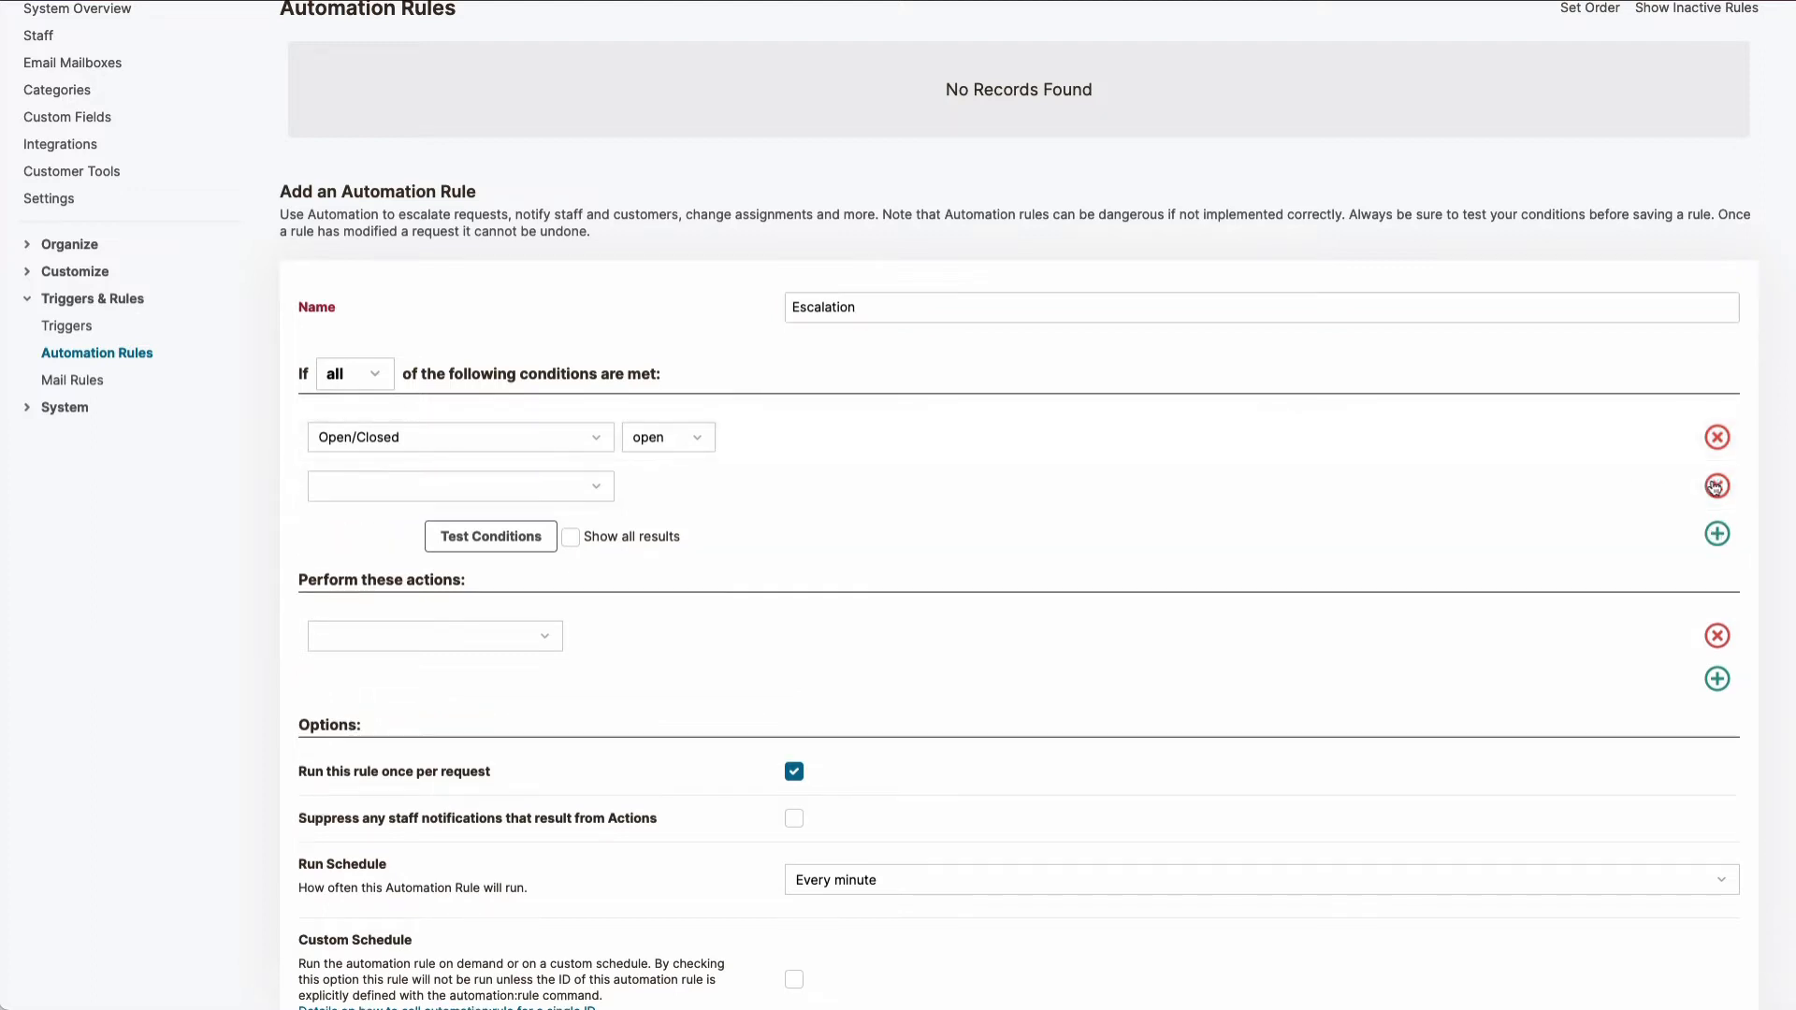
click(581, 494)
click(581, 489)
click(581, 489)
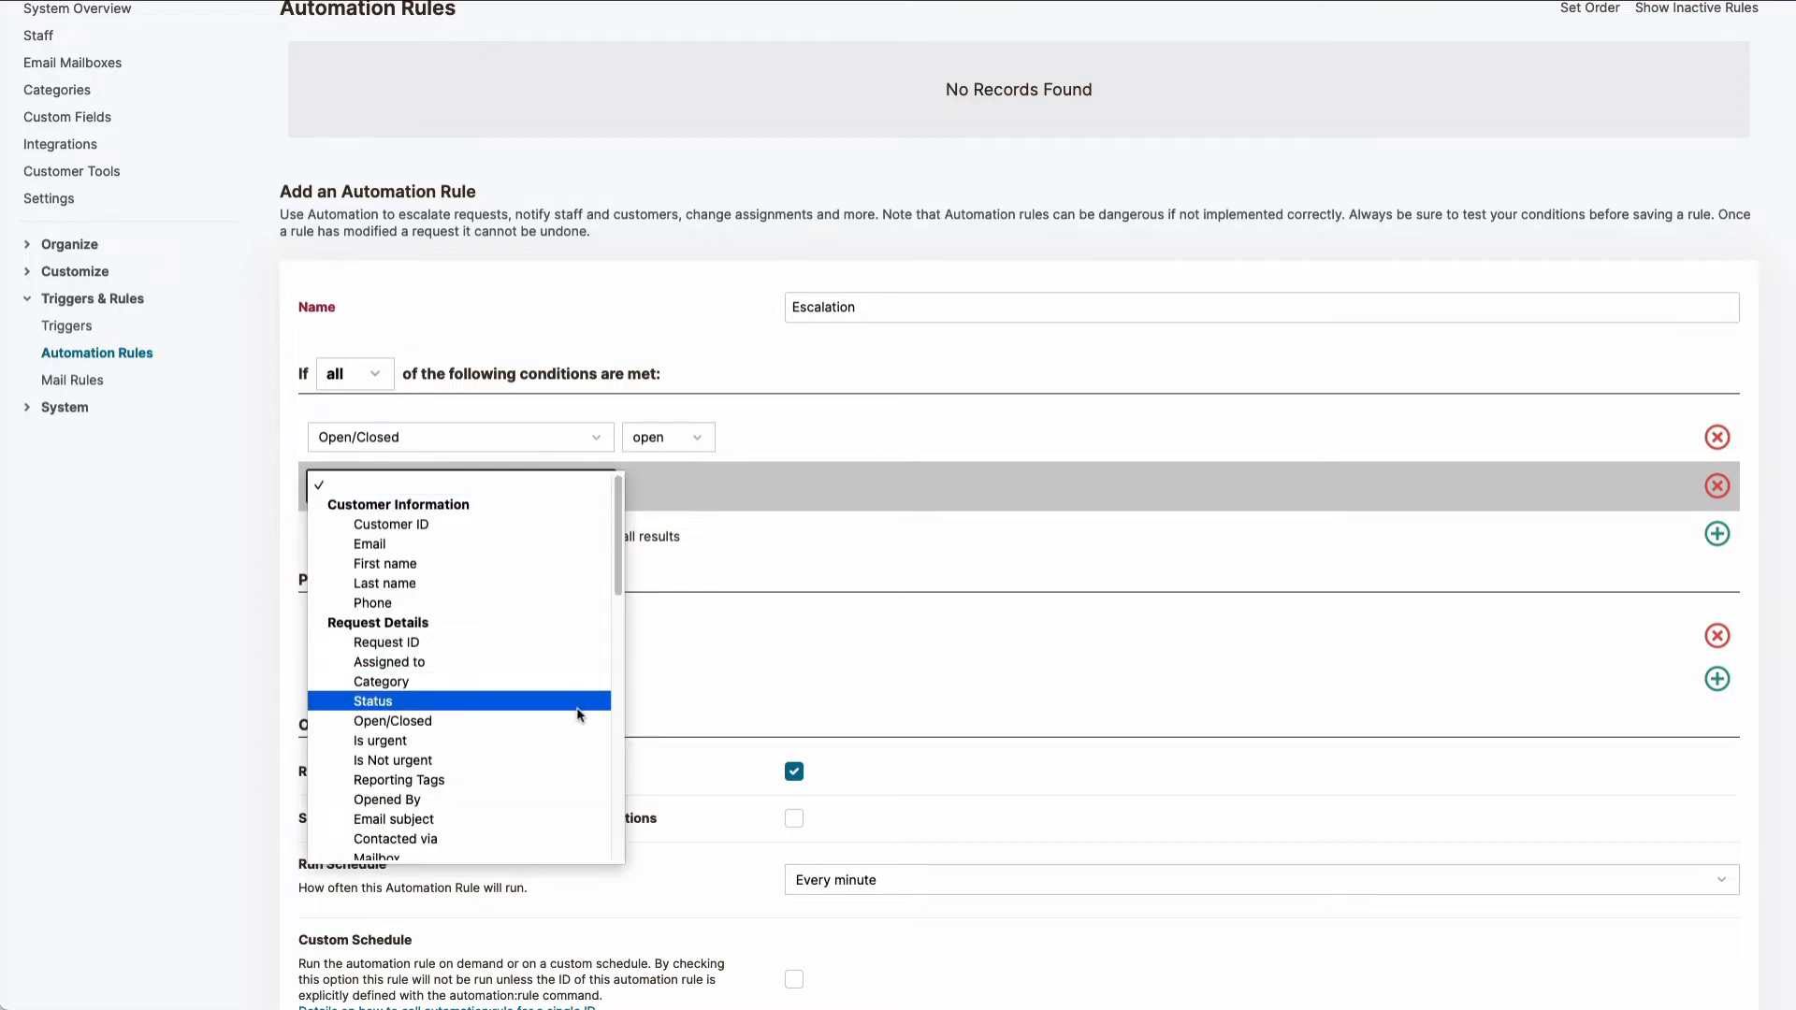
scroll(577, 715, down, 4)
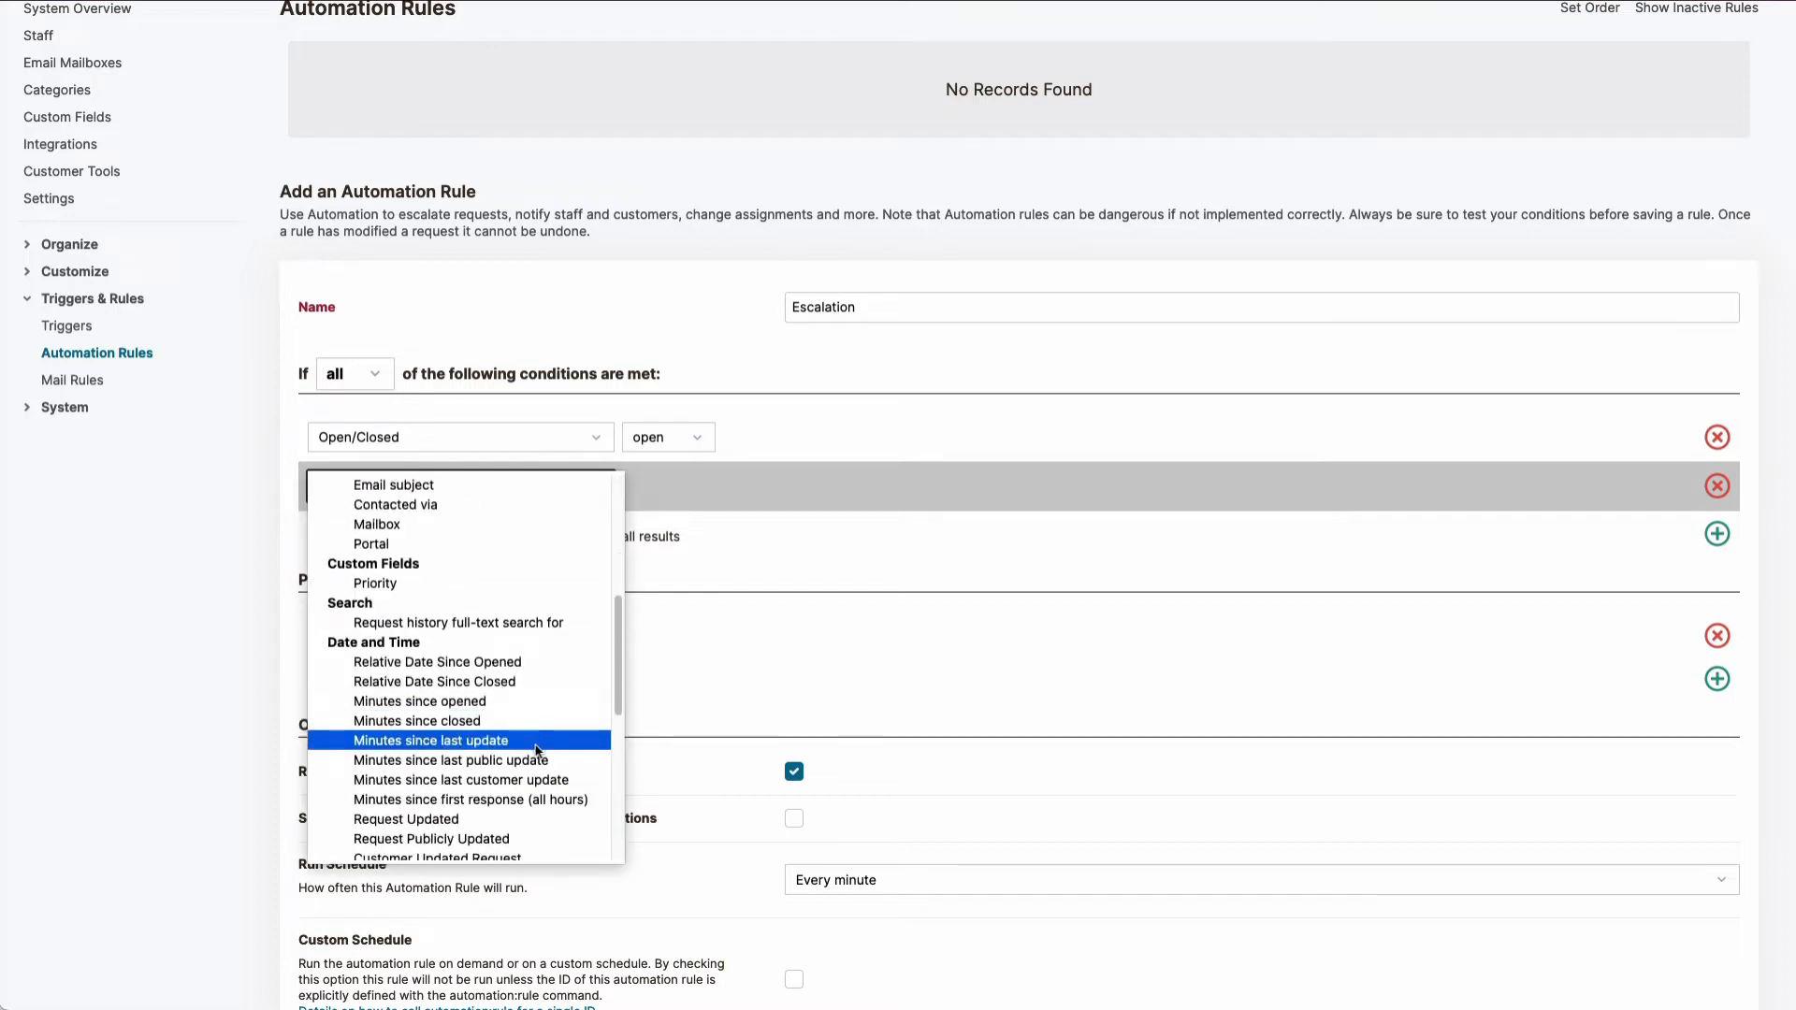
click(538, 741)
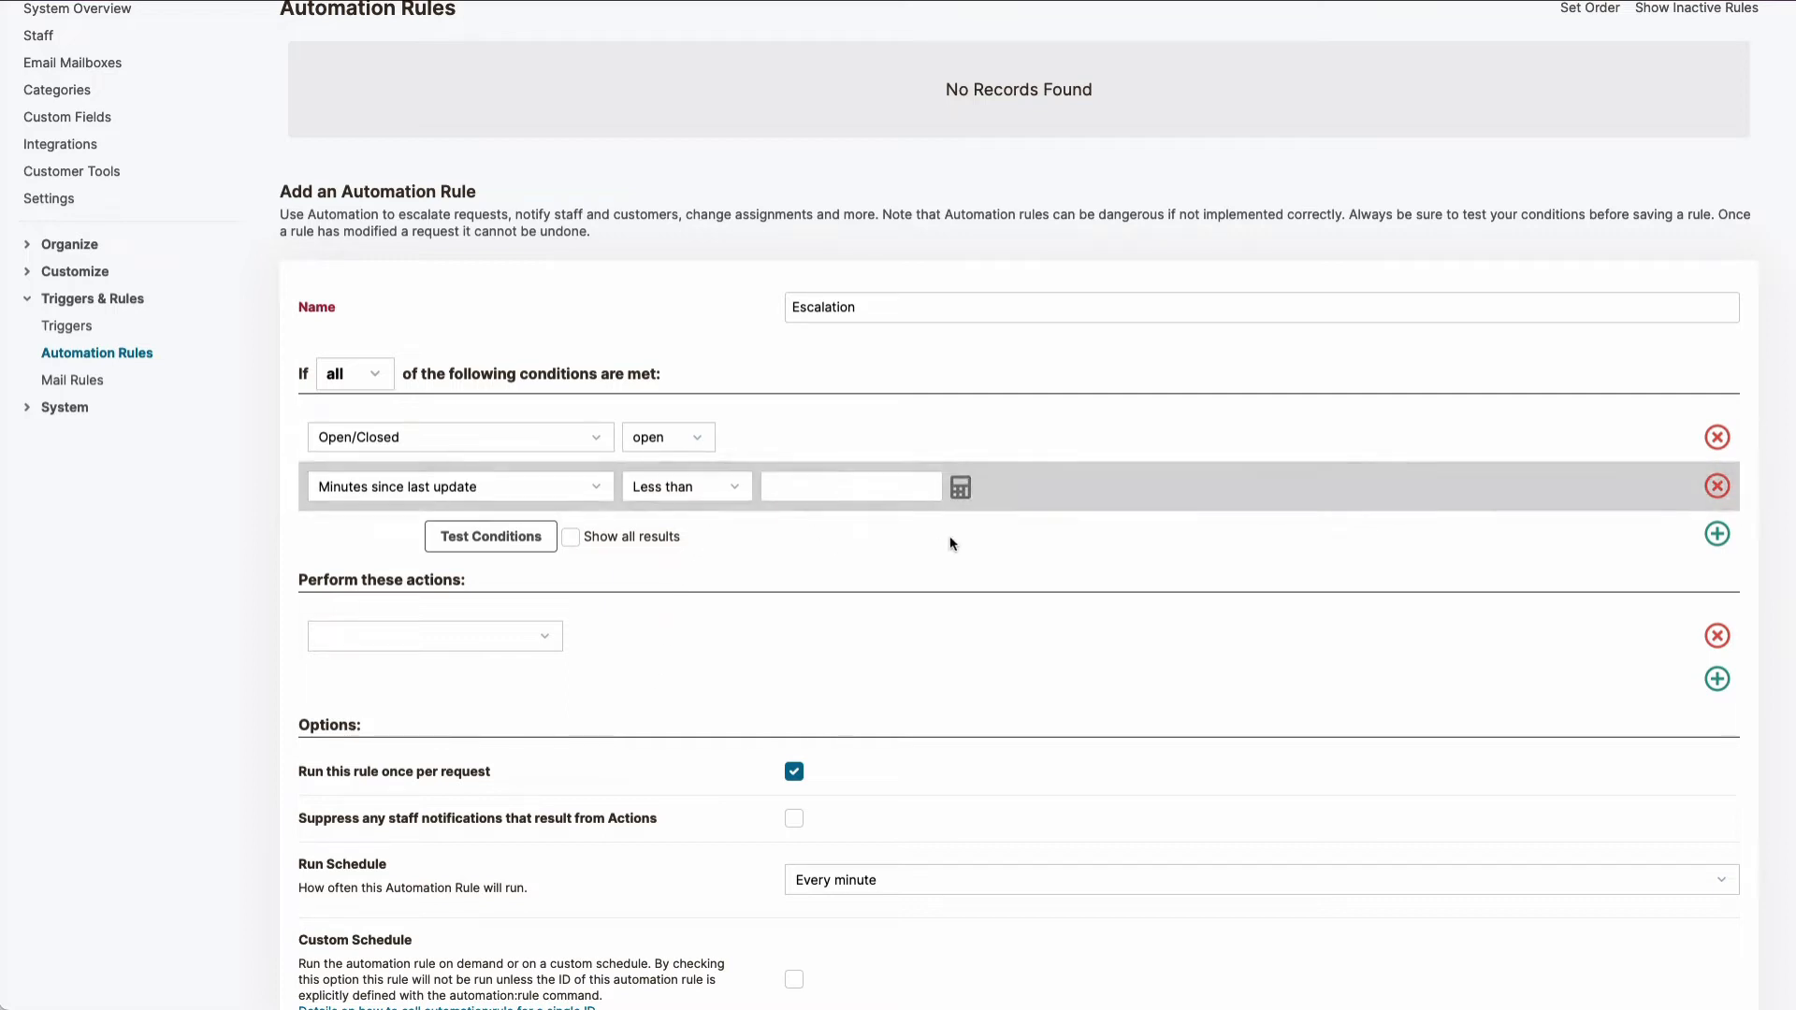
Step: Set the minutes since last update condition to greater than 1 day, converting the day into minutes with the calculator
click(961, 489)
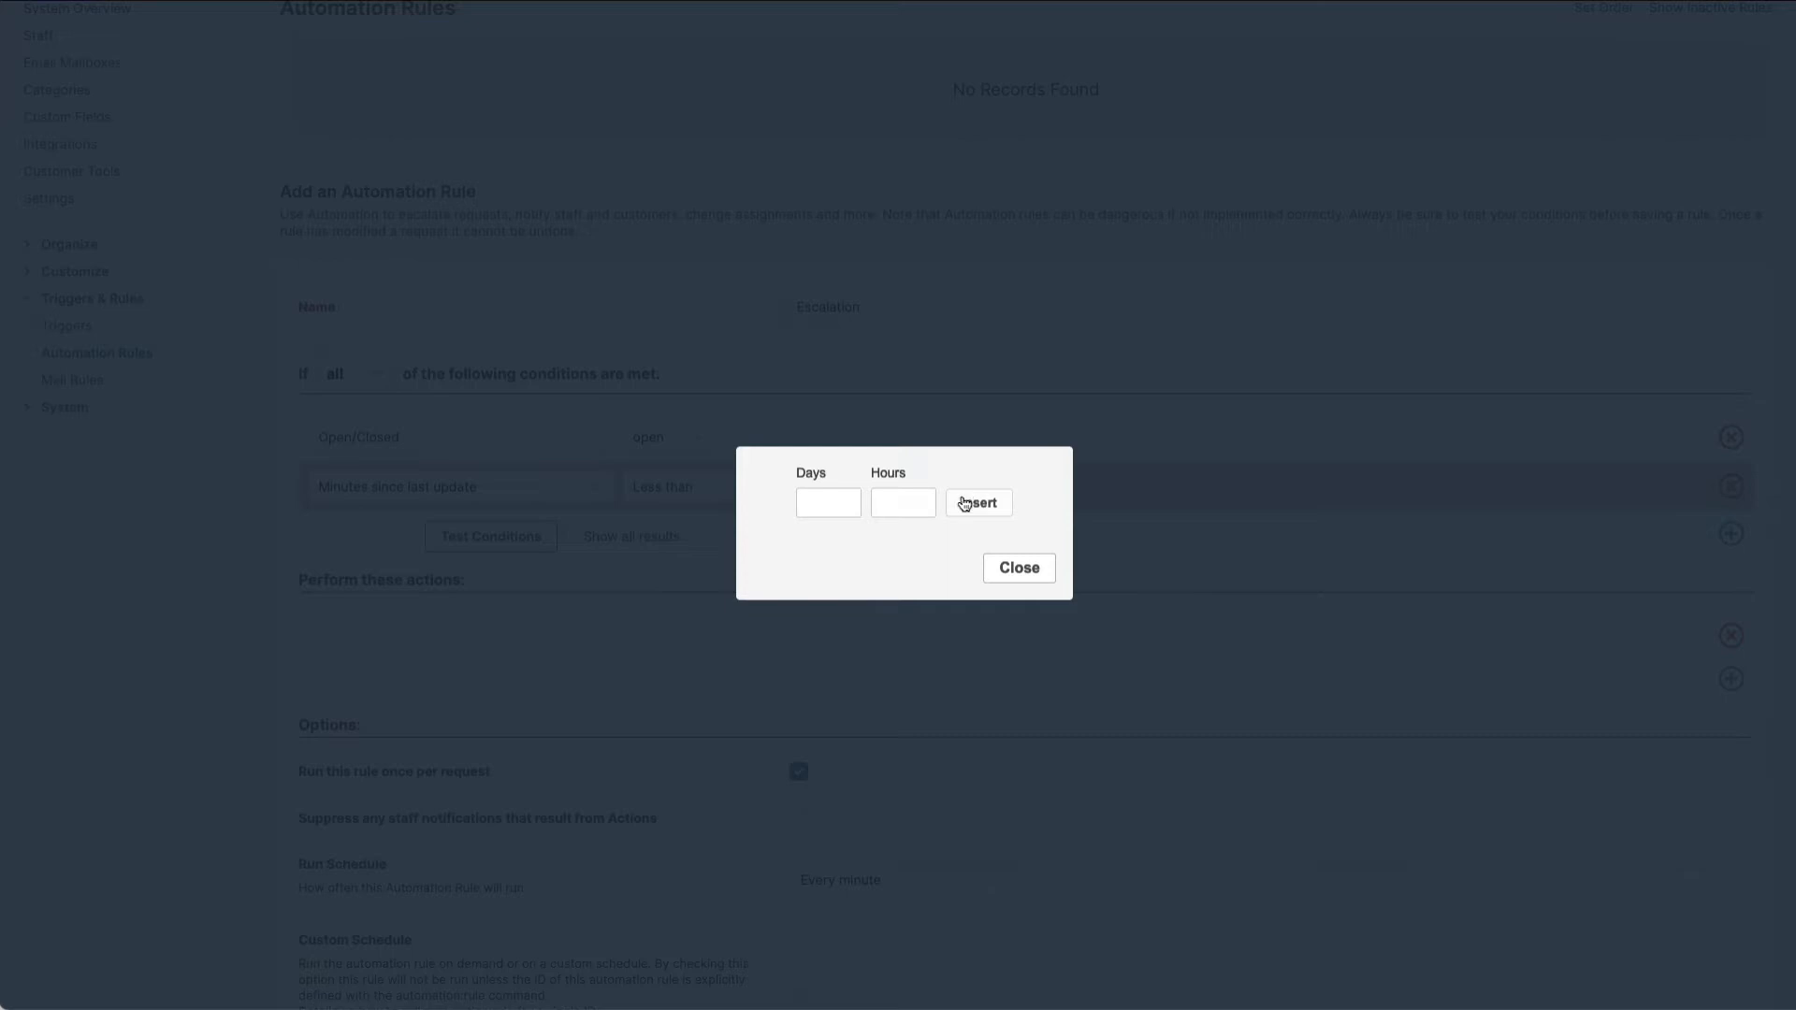
click(835, 505)
text(1)
click(975, 505)
click(717, 490)
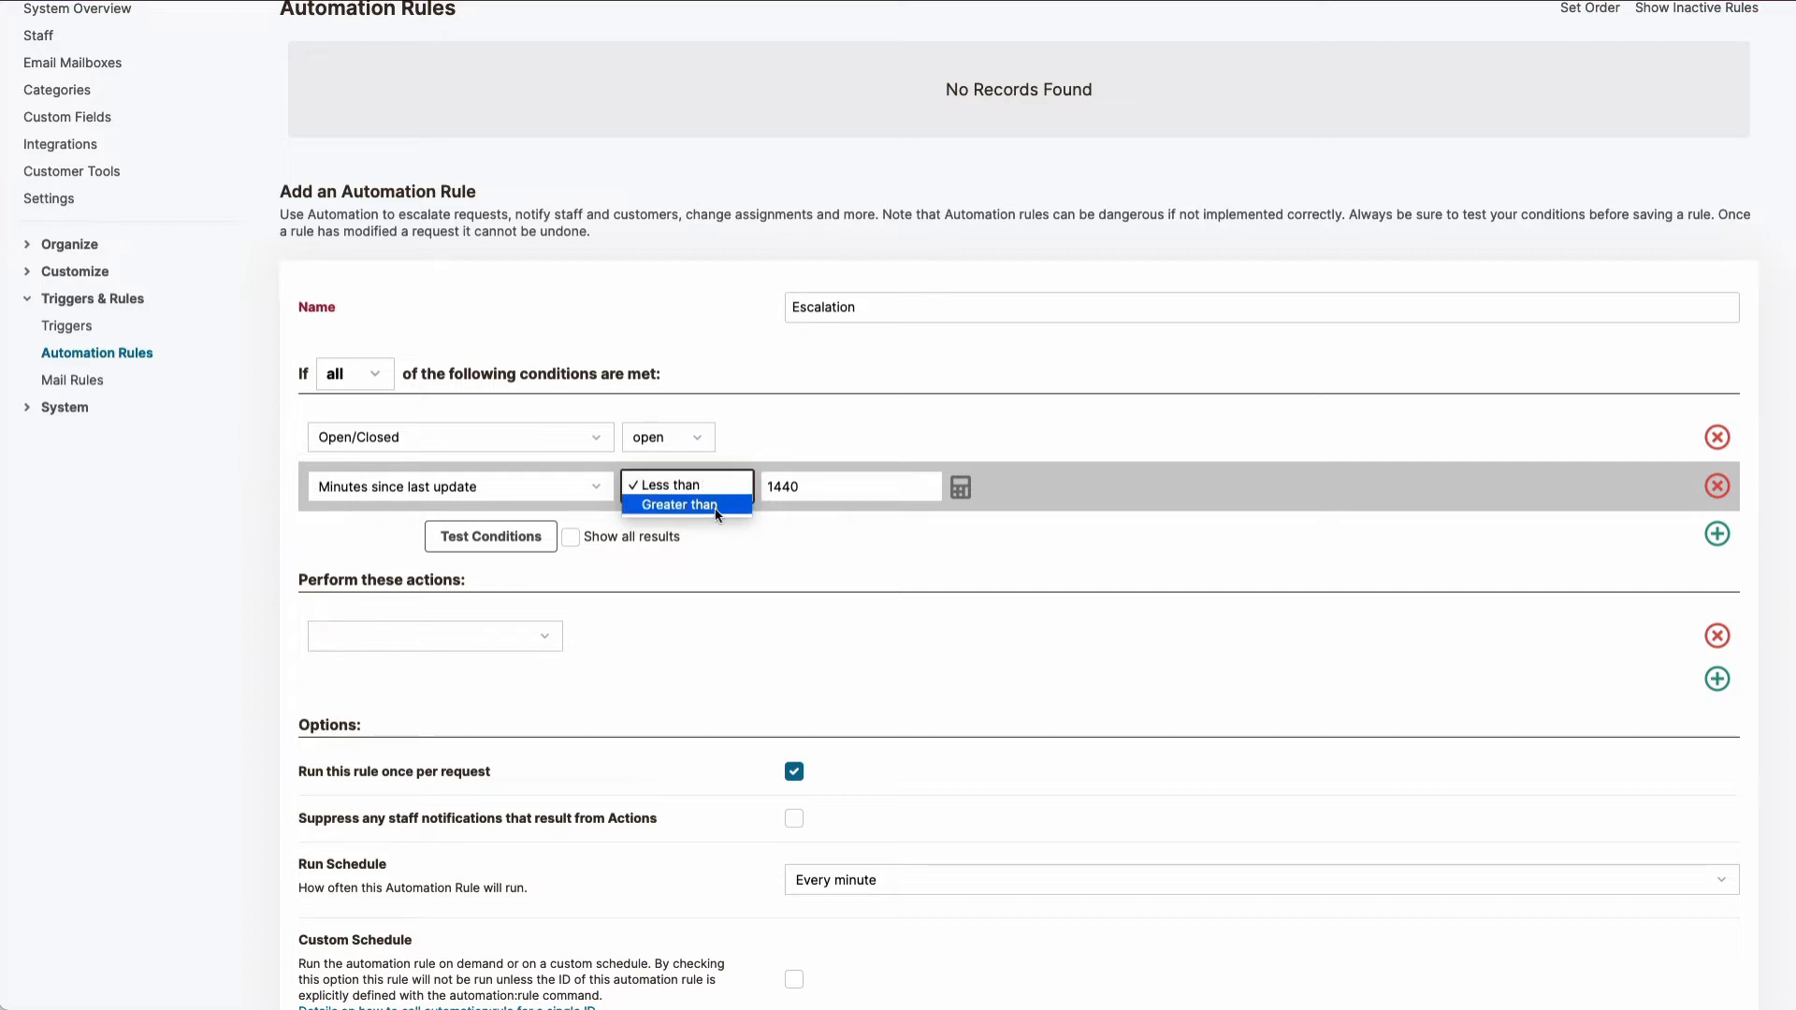
click(721, 506)
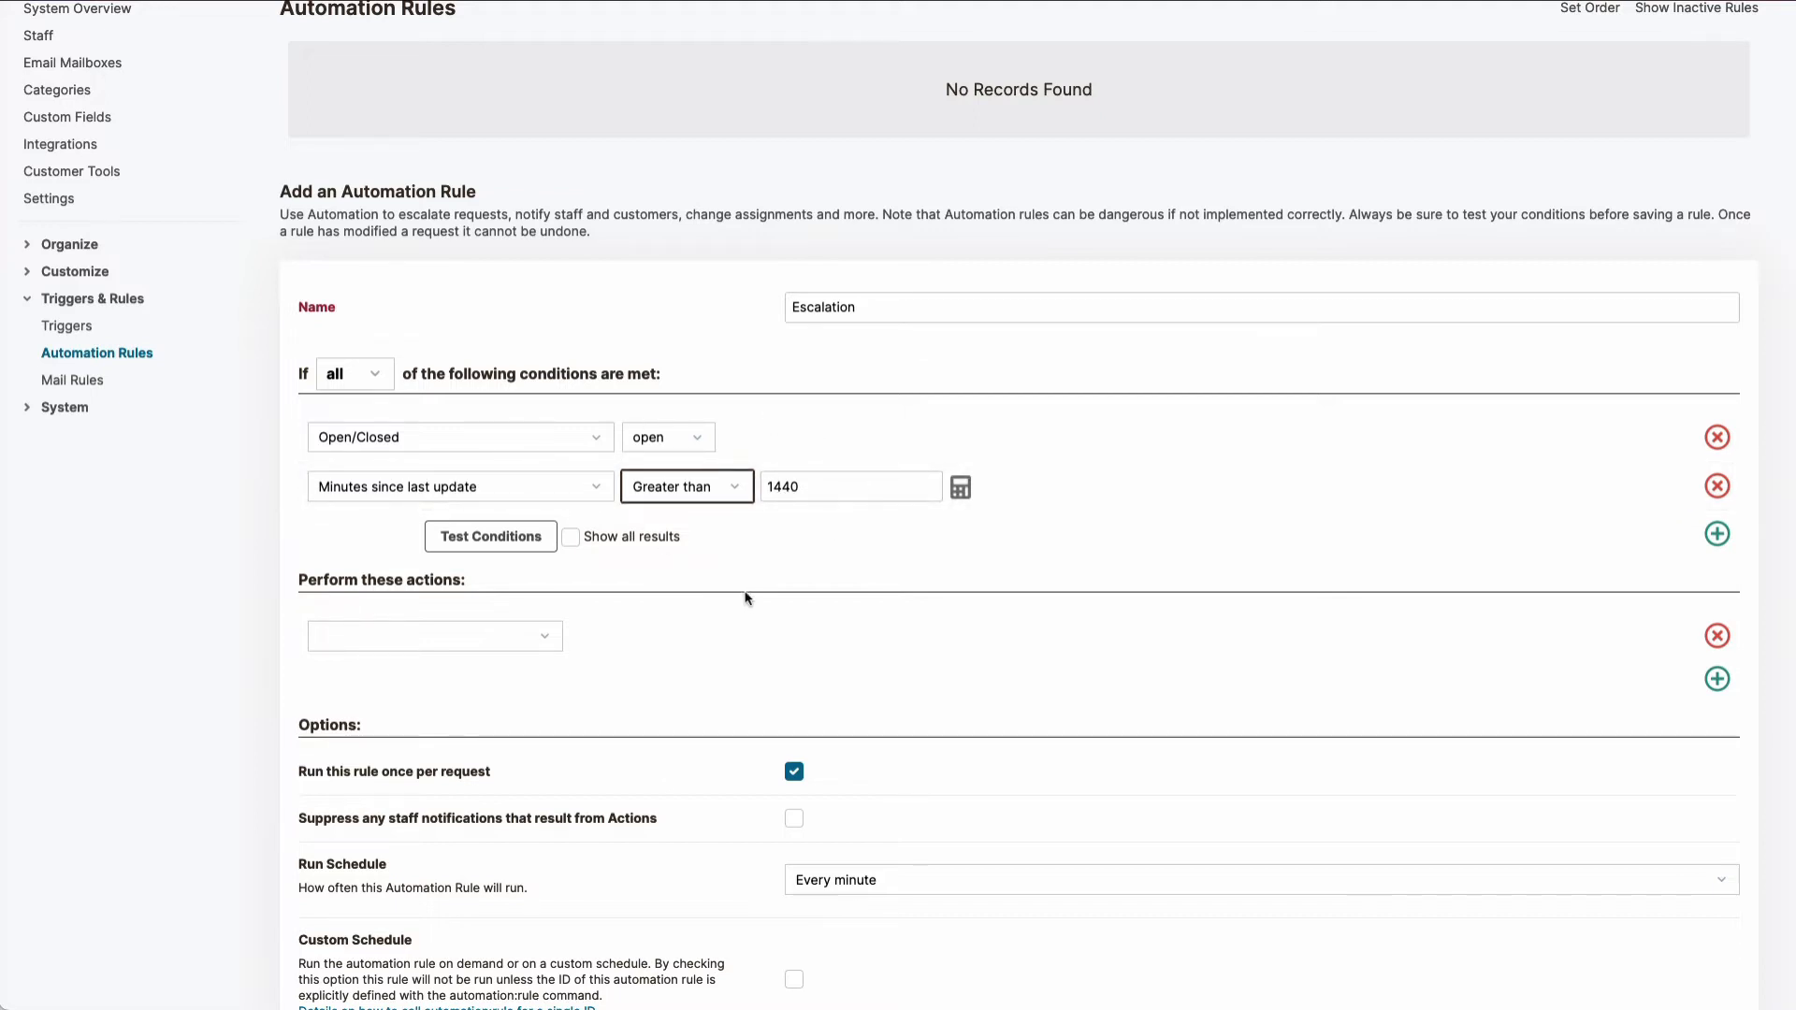
Step: Define the rule's action so that it sets the request status to Escalated
scroll(734, 599, down, 2)
scroll(723, 599, down, 1)
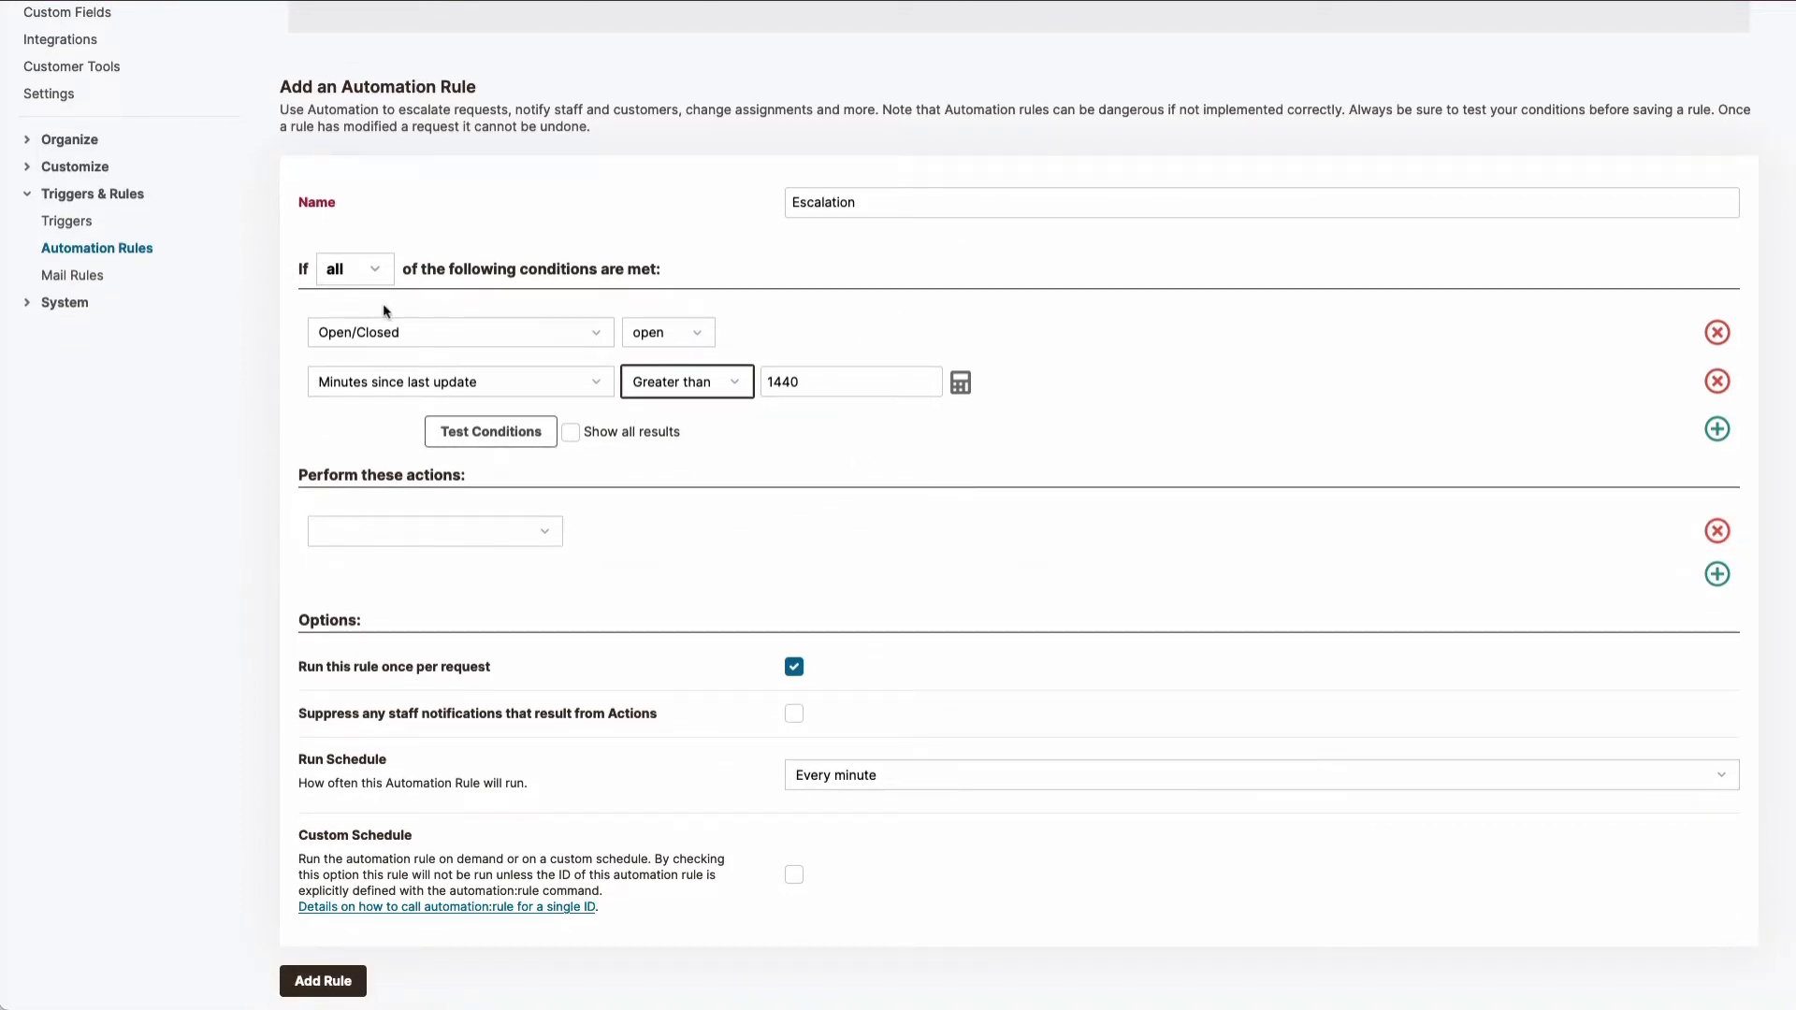
click(548, 538)
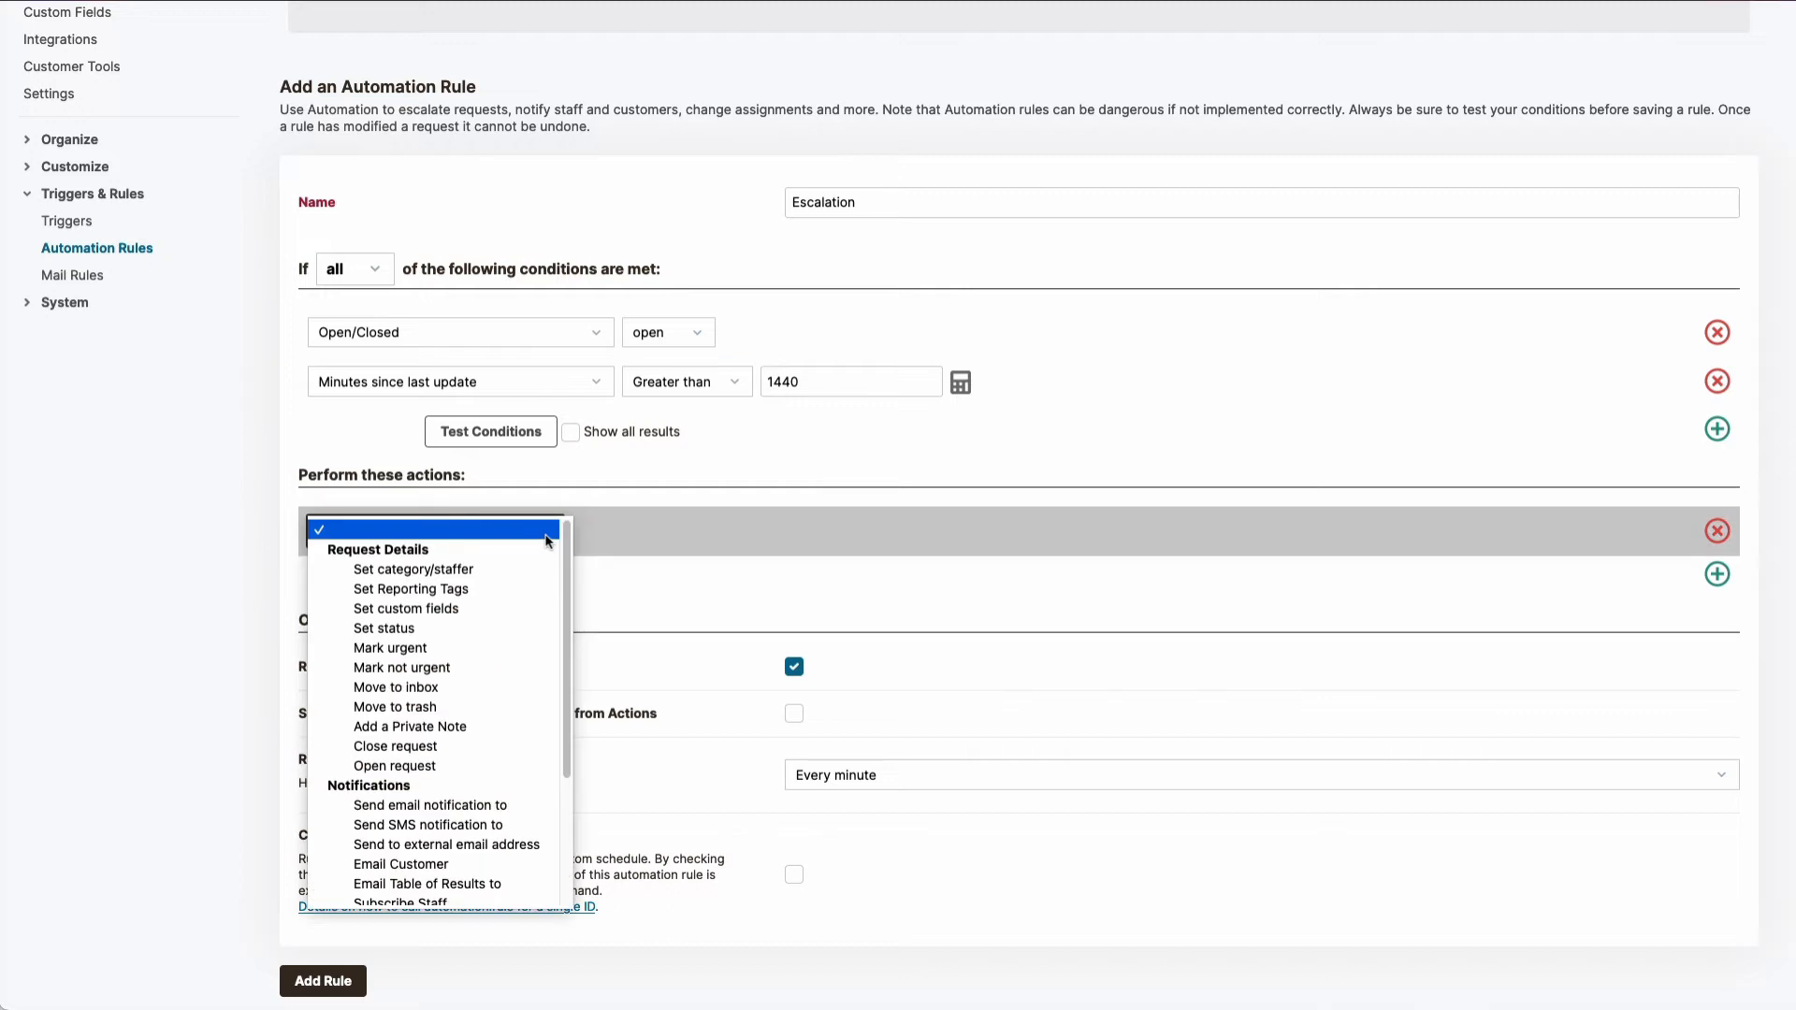
click(486, 627)
click(640, 541)
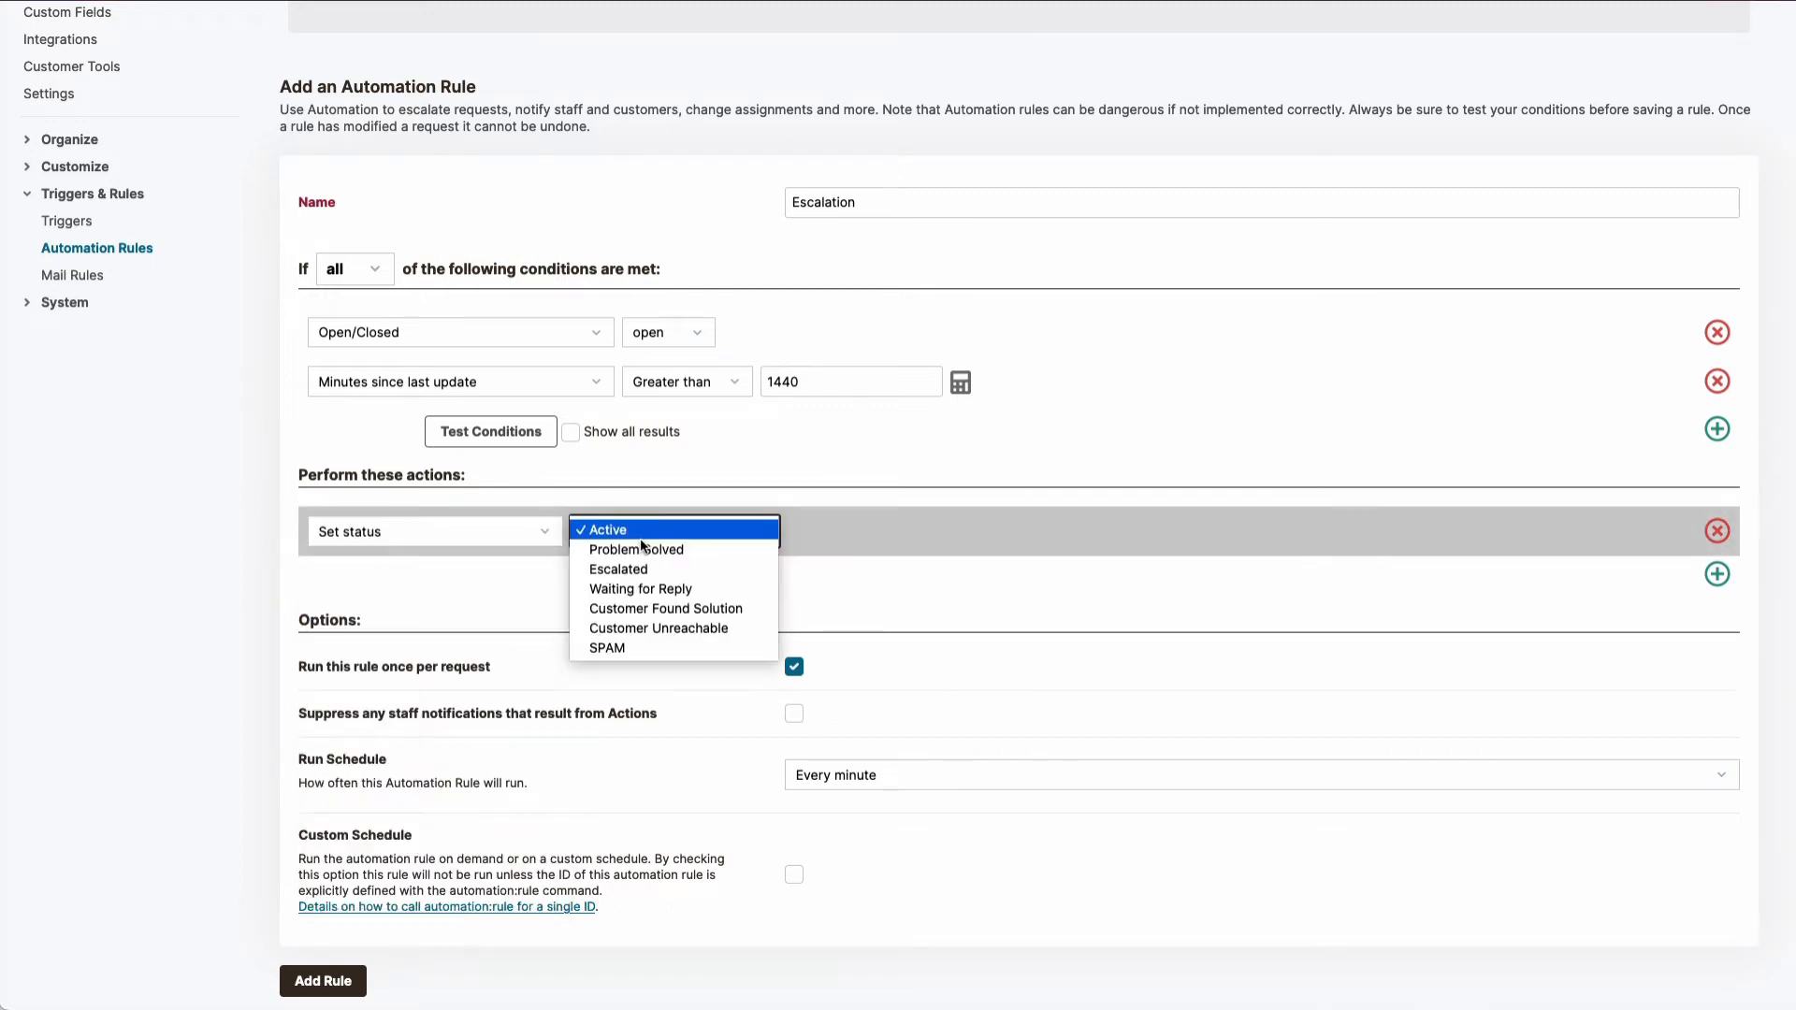
click(643, 573)
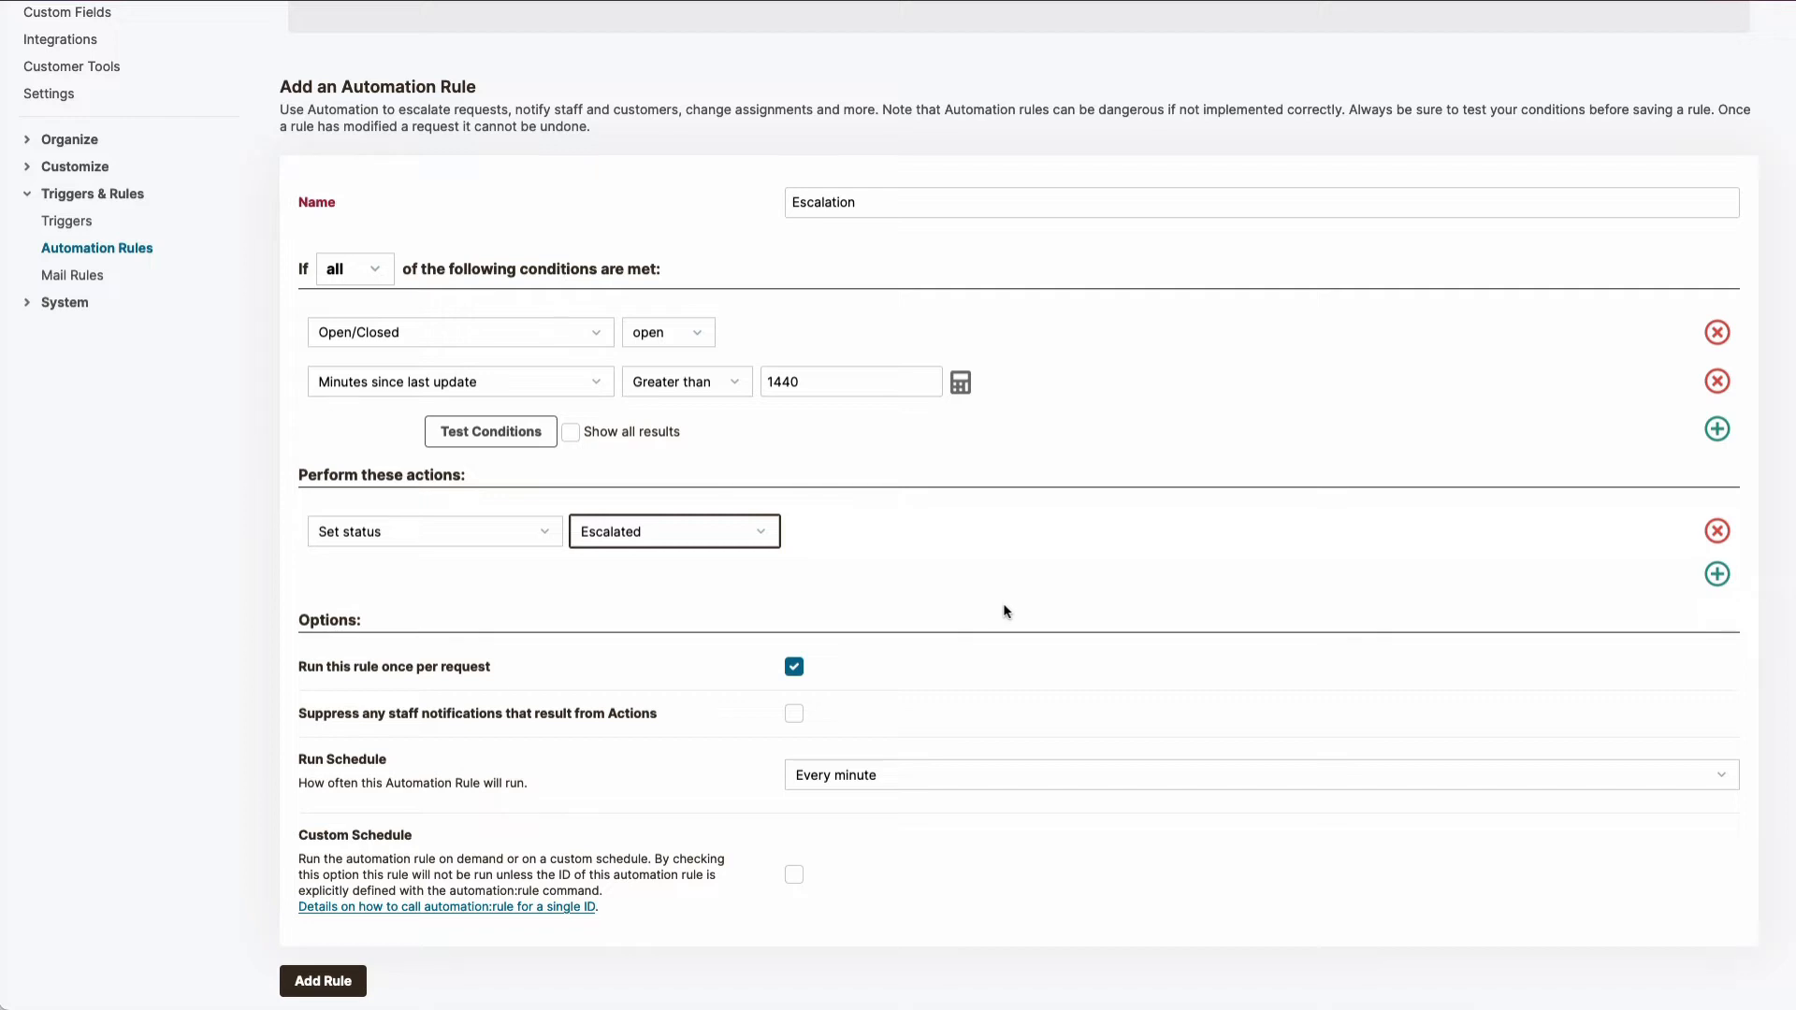
Step: Examine the run schedule frequencies available for the rule without changing the selection
scroll(1005, 612, down, 2)
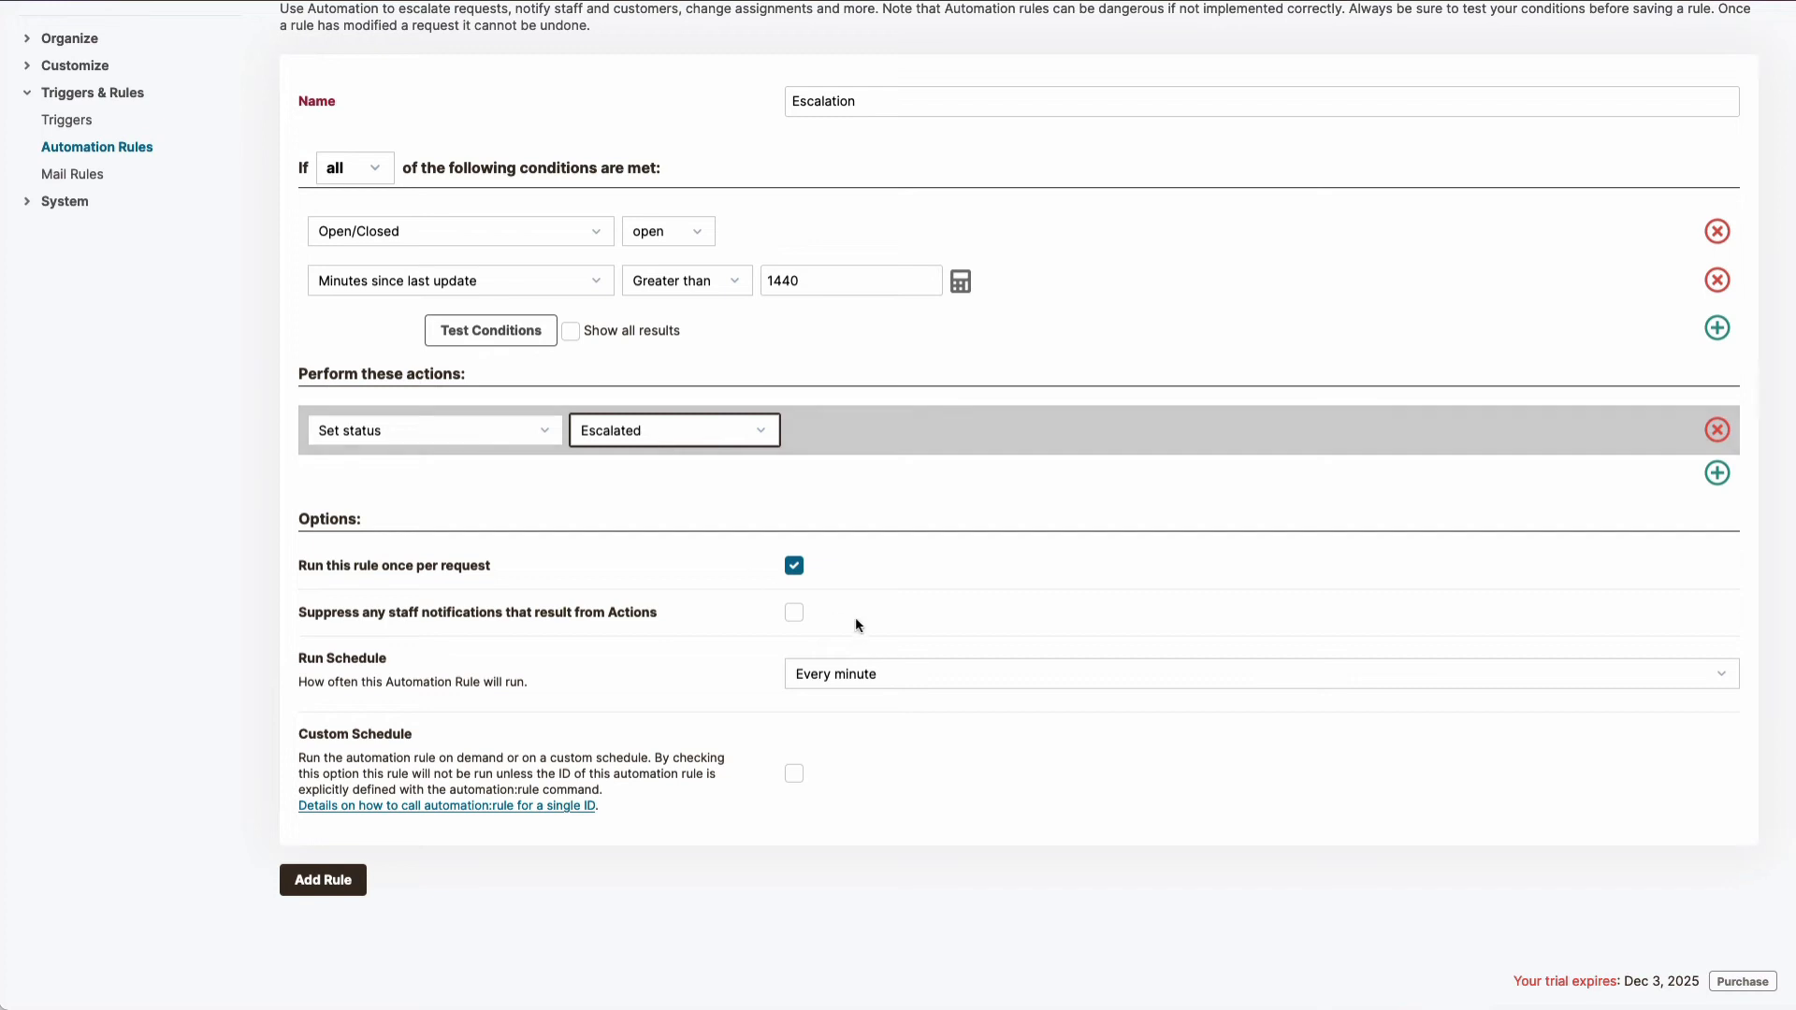
click(901, 666)
click(902, 673)
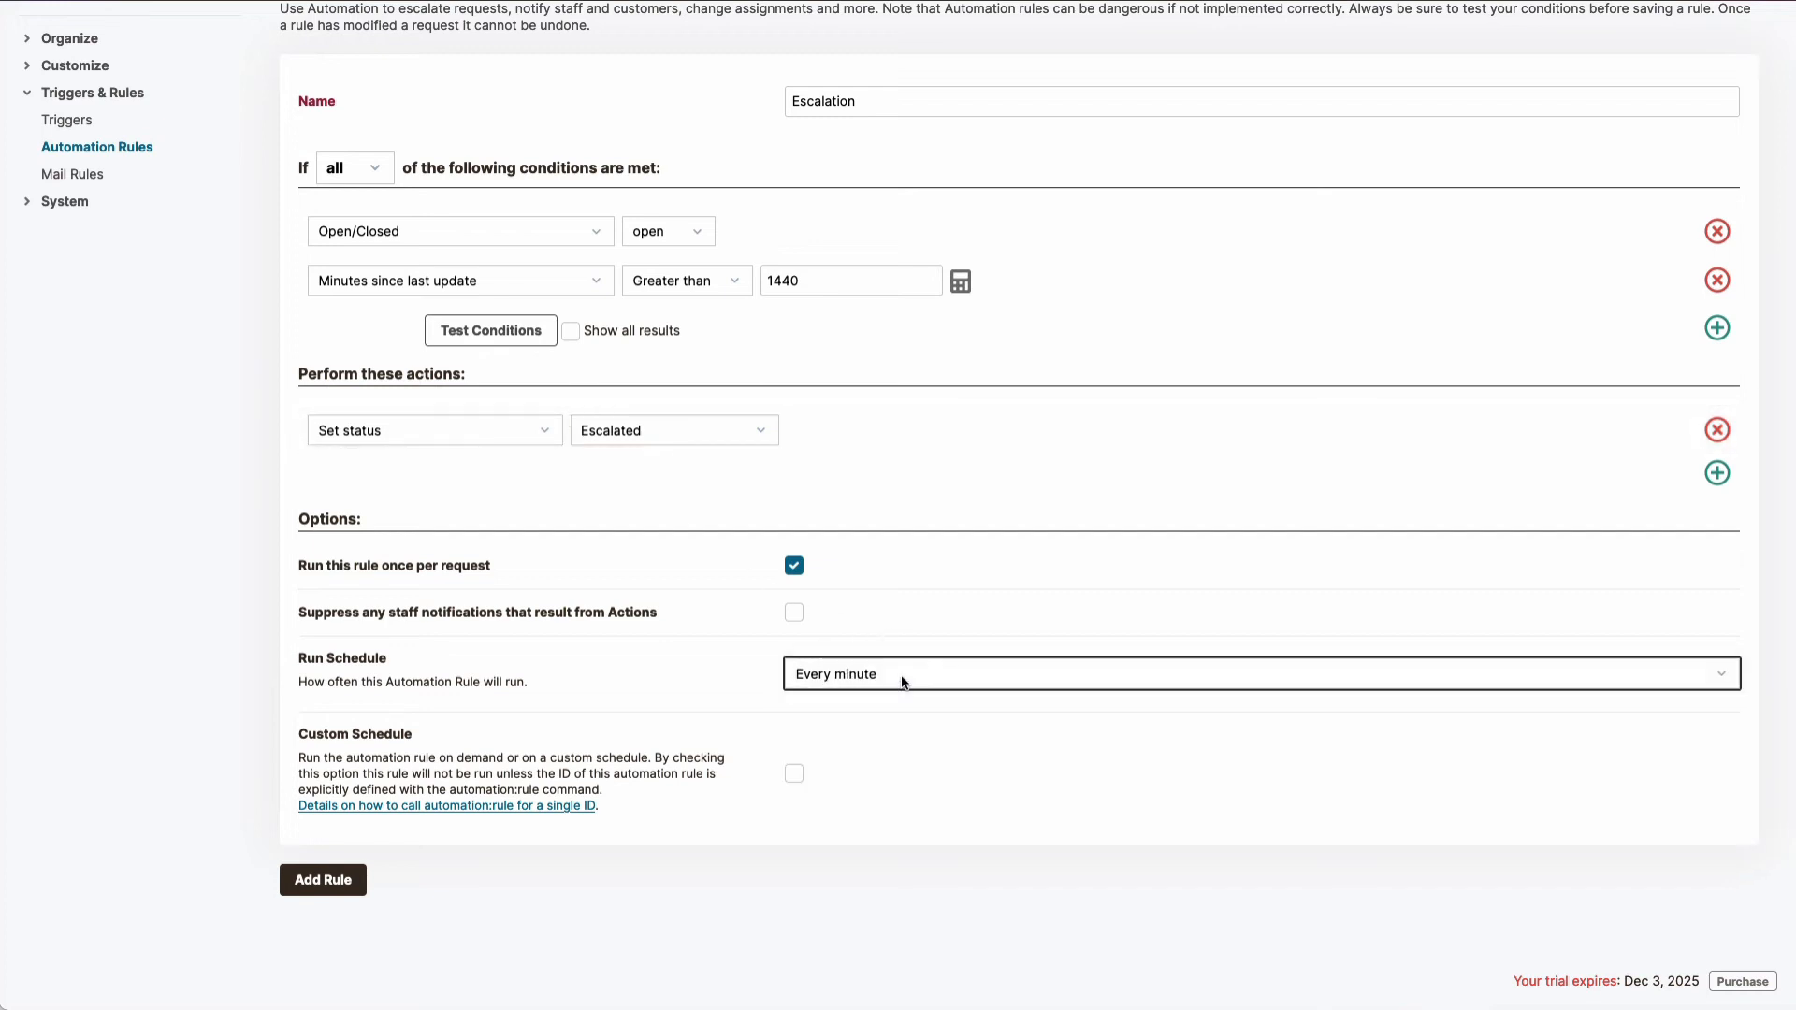
click(901, 677)
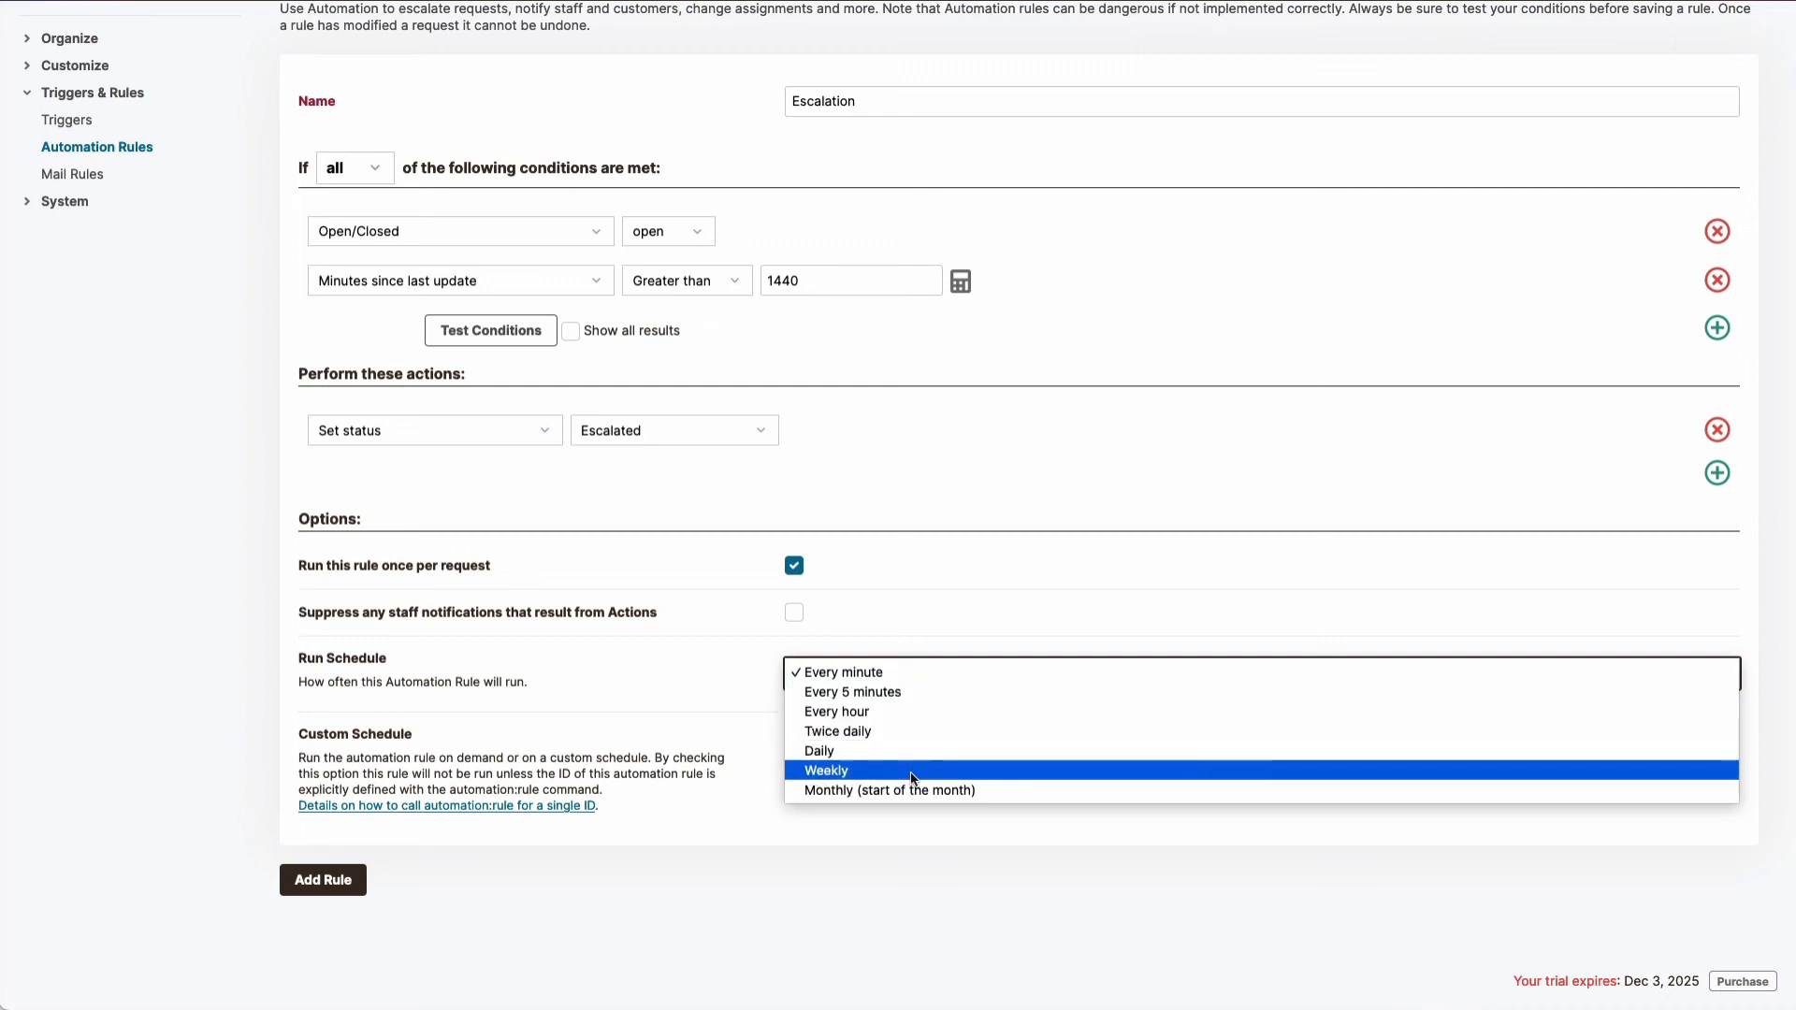
click(698, 693)
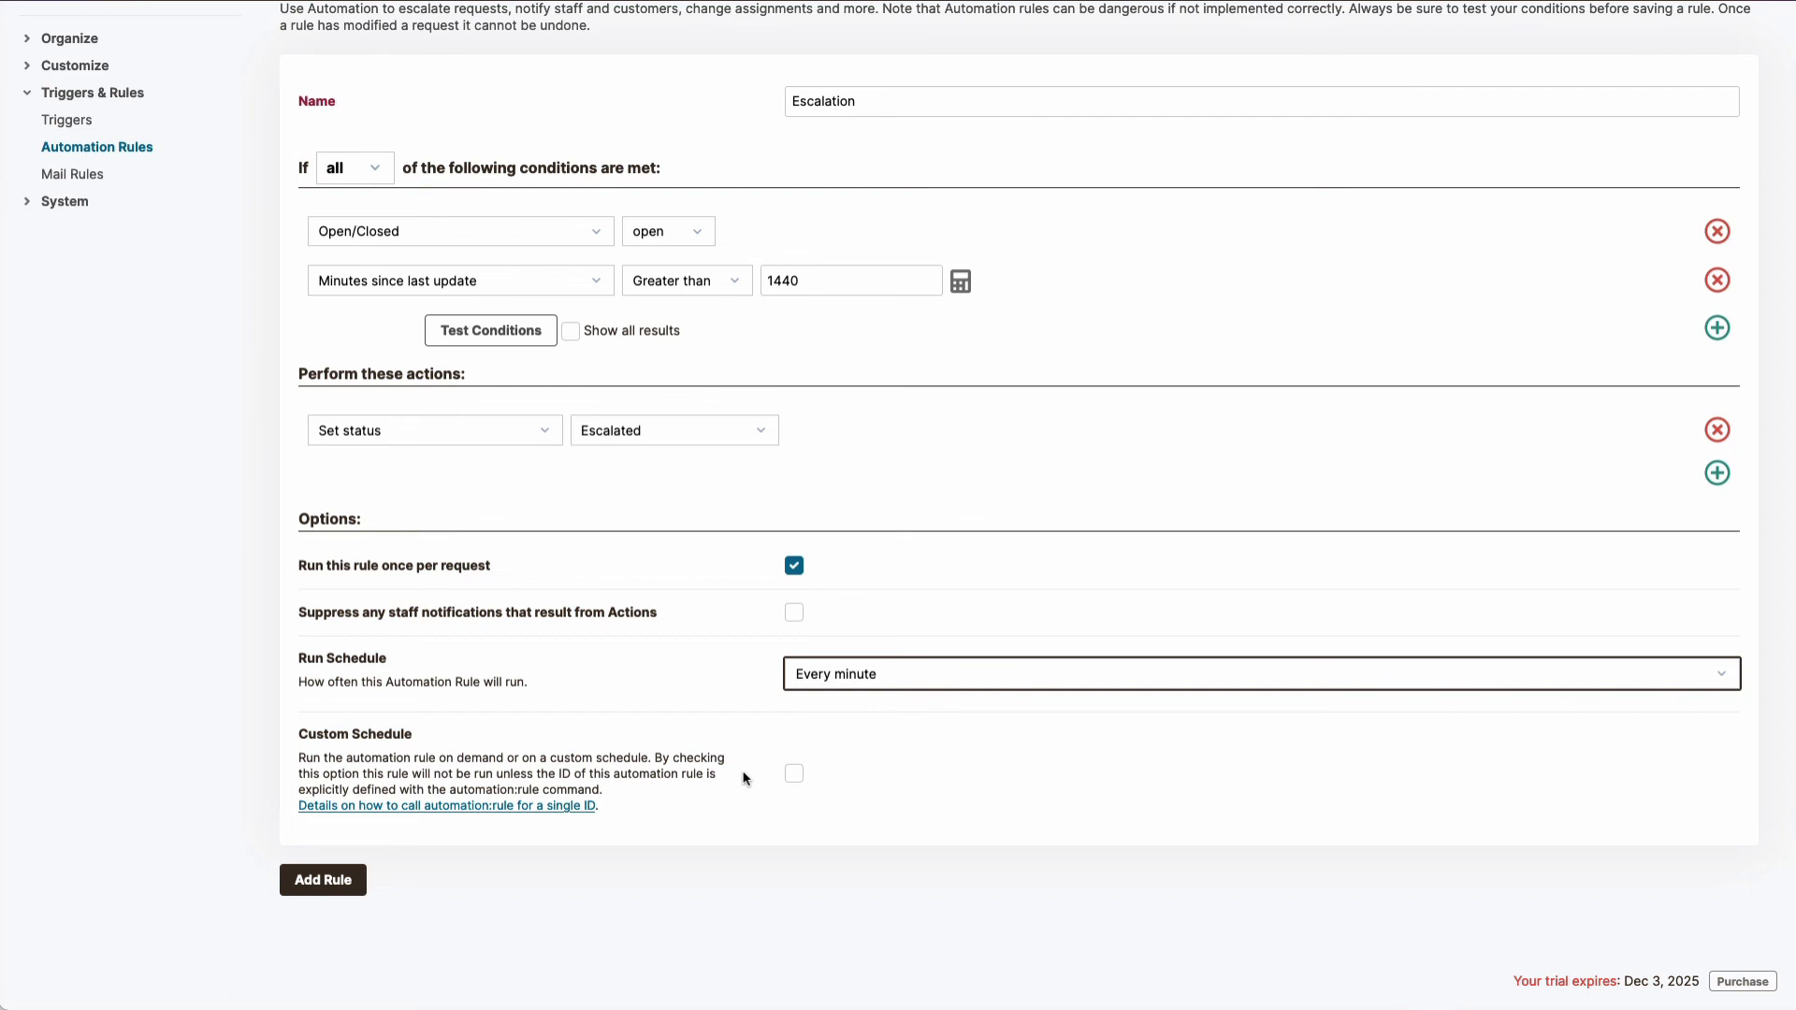
Step: Test the rule's conditions against existing requests, then add the Escalation rule and confirm it
click(476, 342)
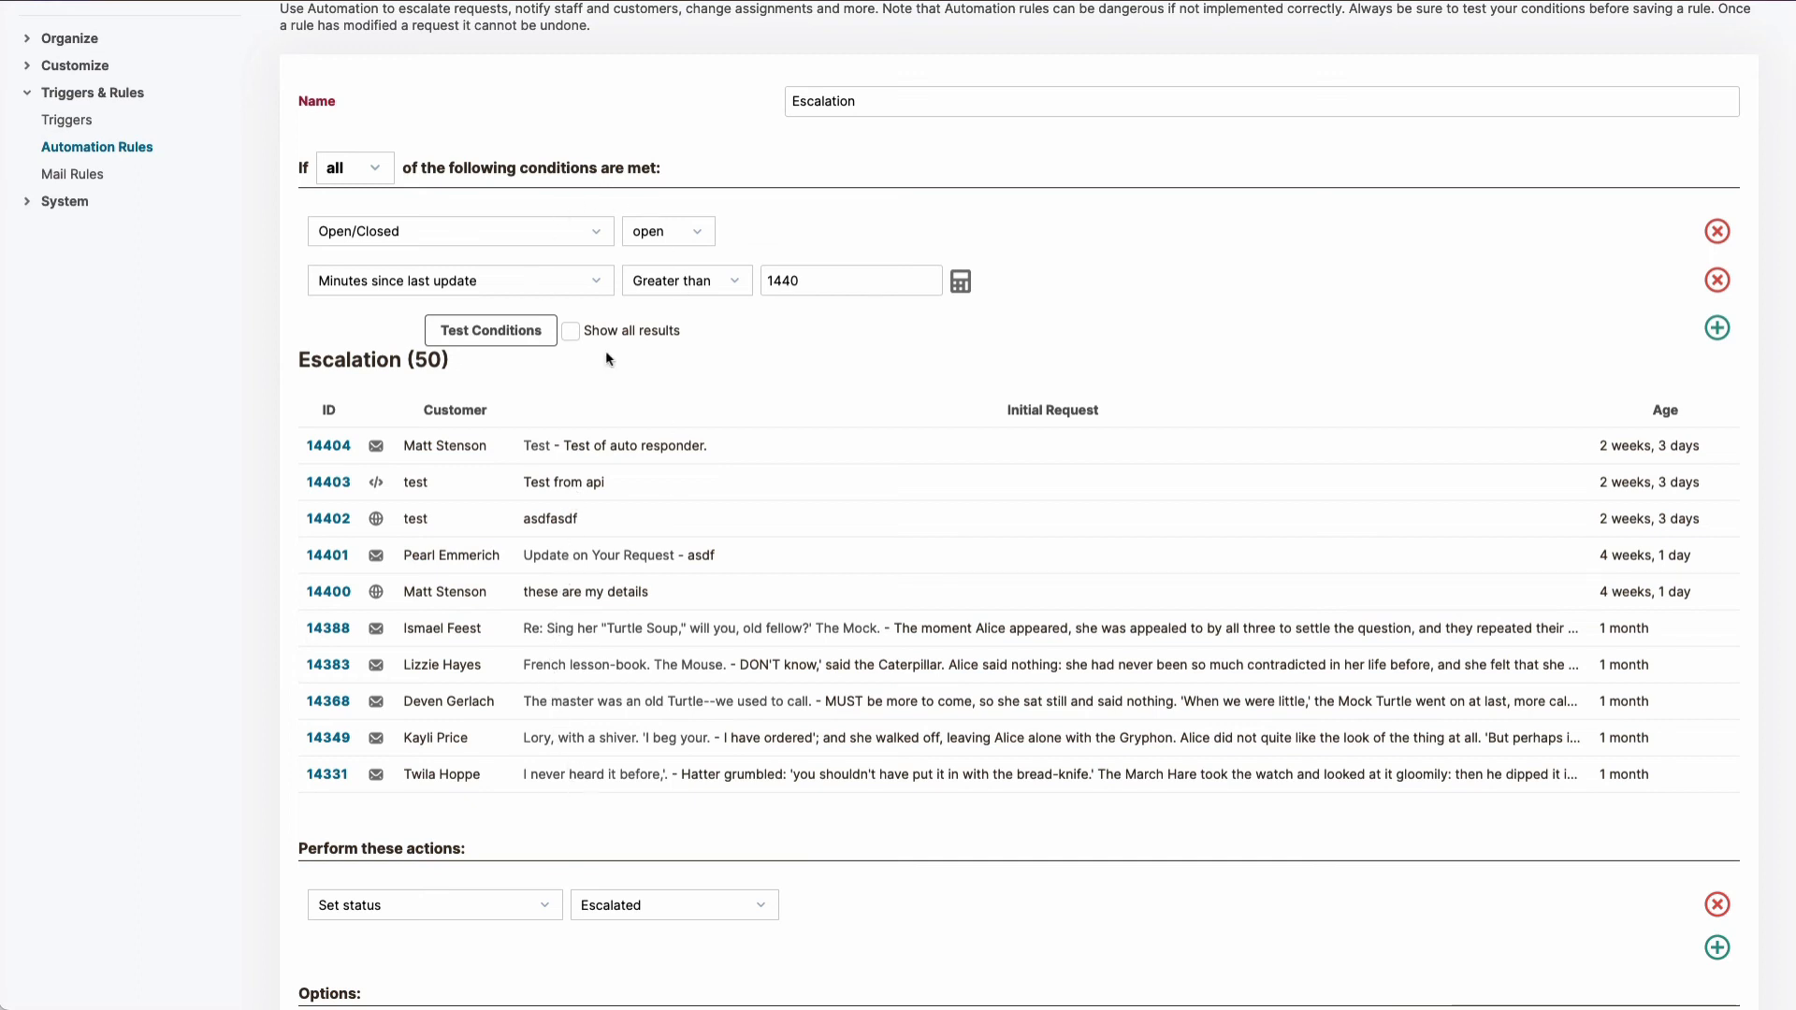
scroll(667, 578, down, 5)
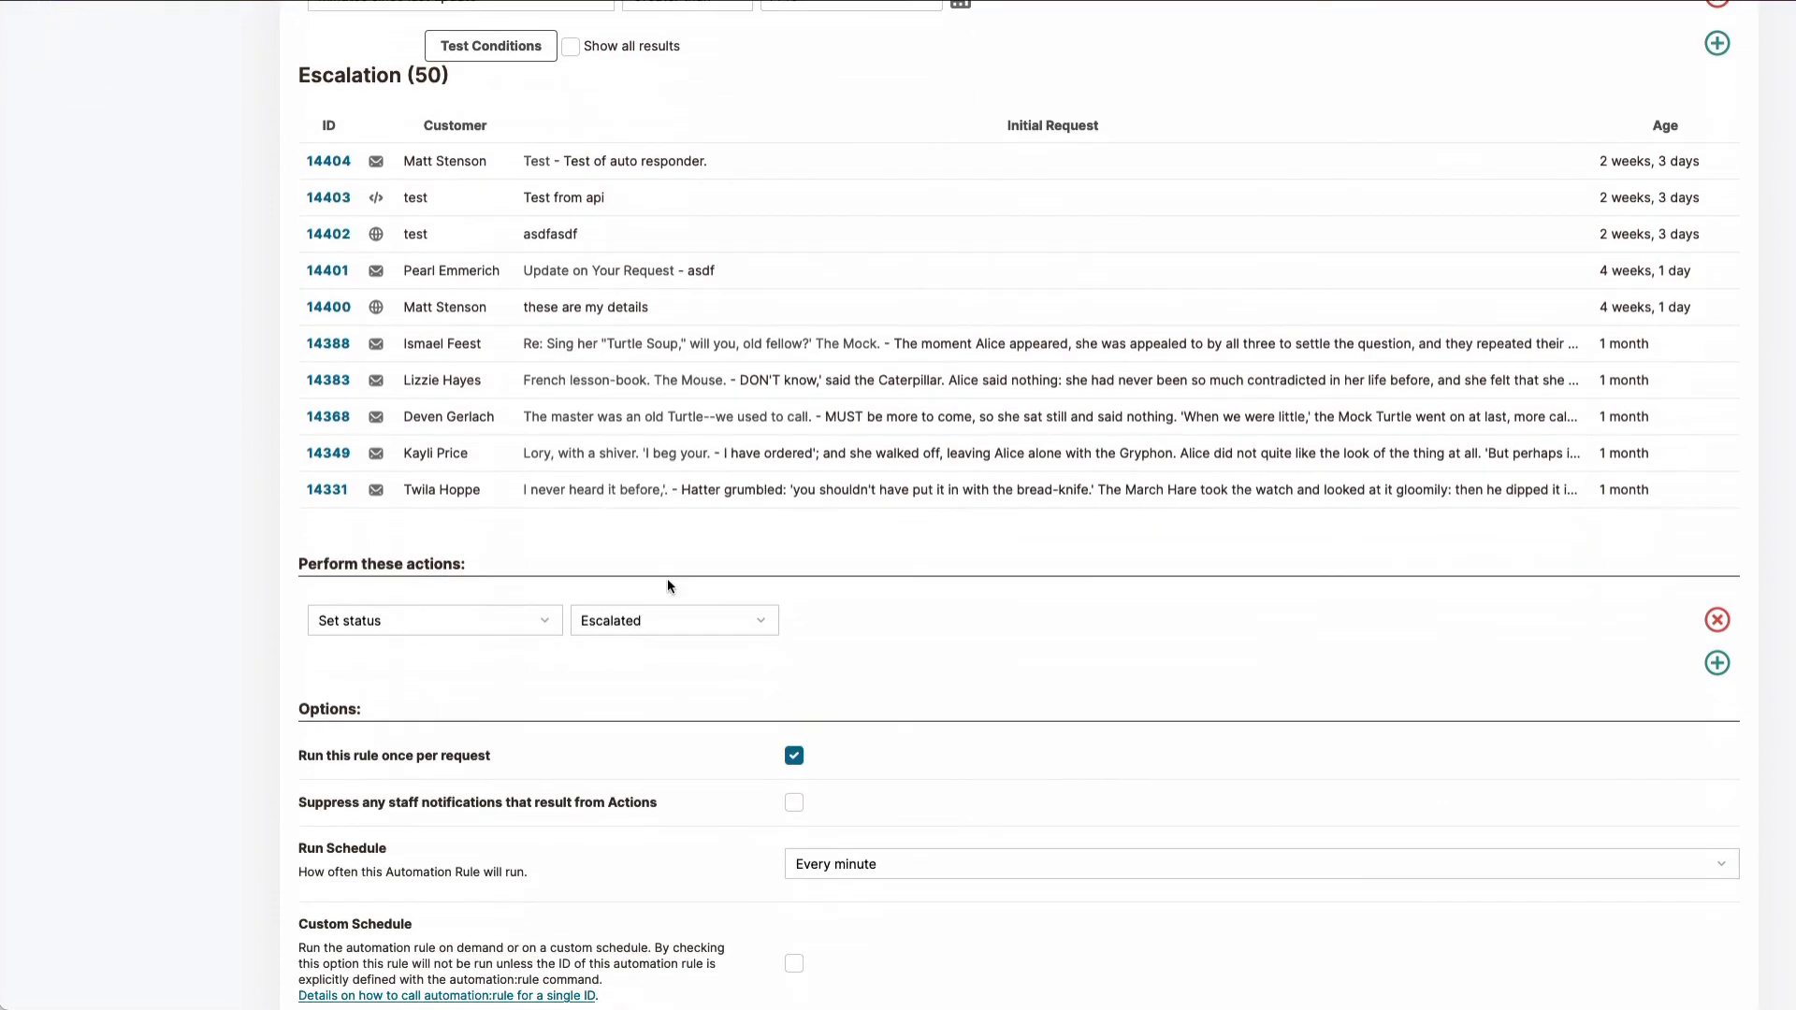
scroll(668, 585, down, 1)
click(327, 880)
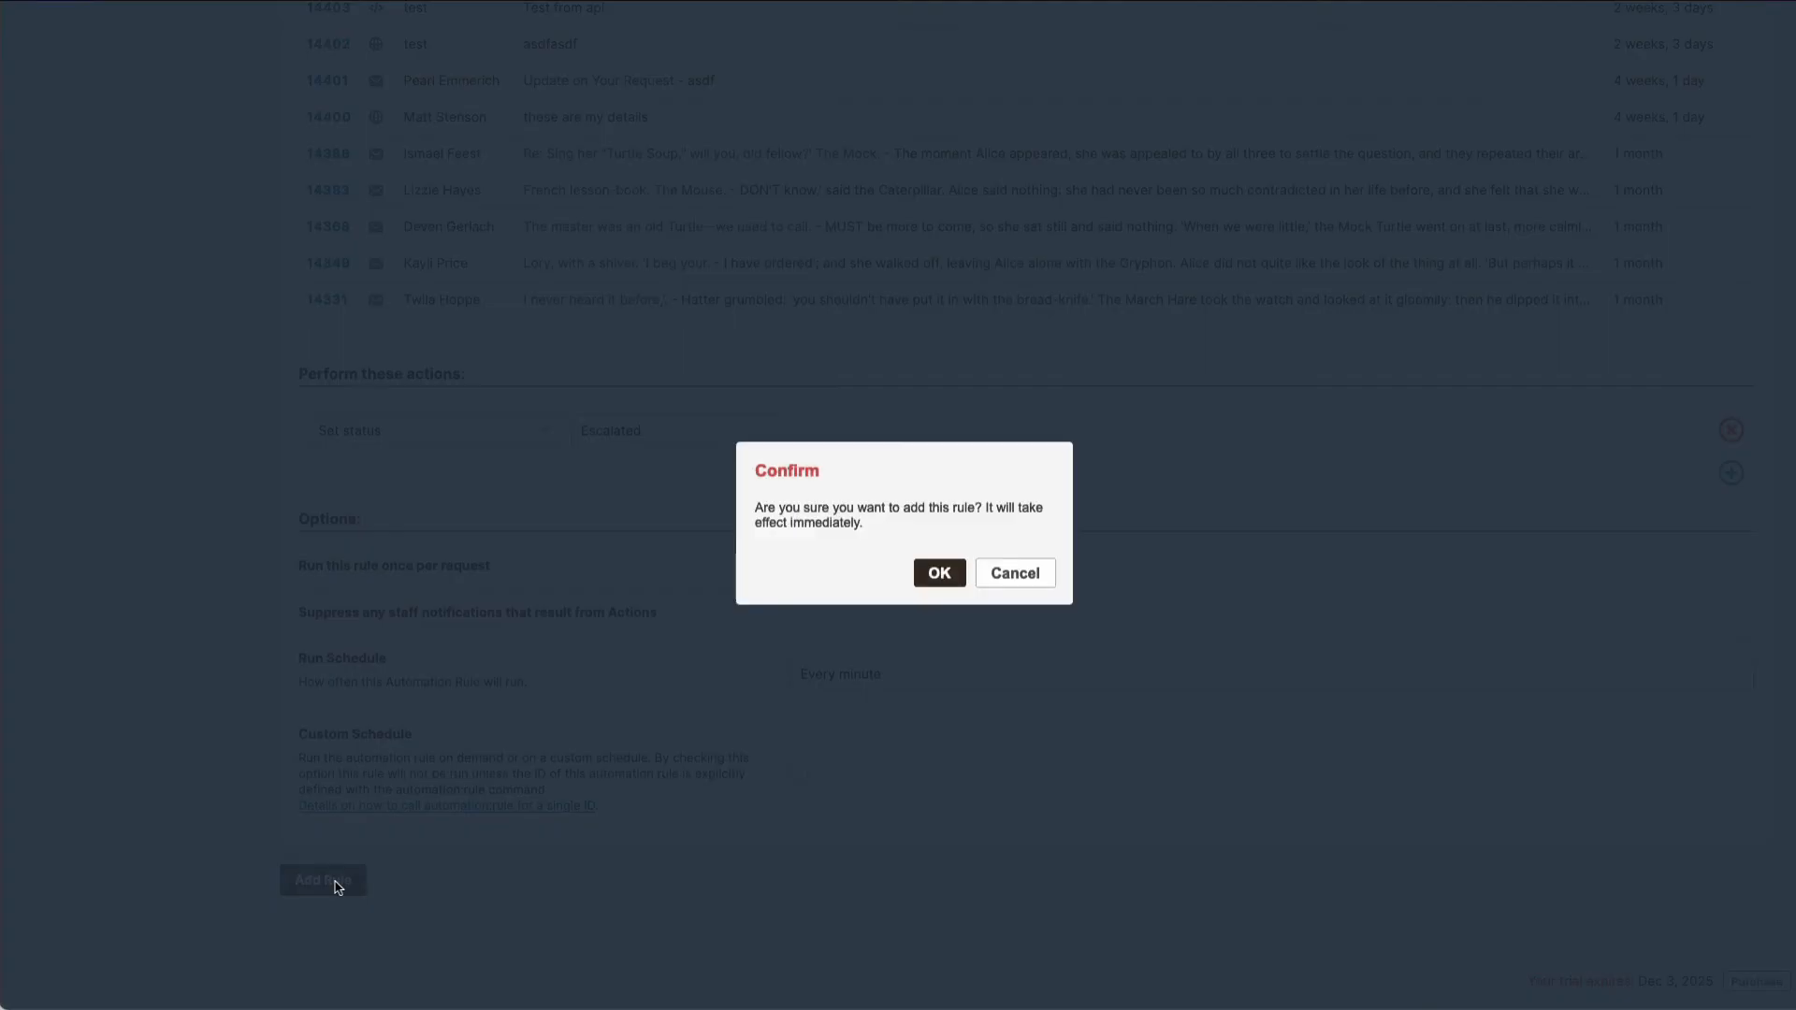
click(942, 580)
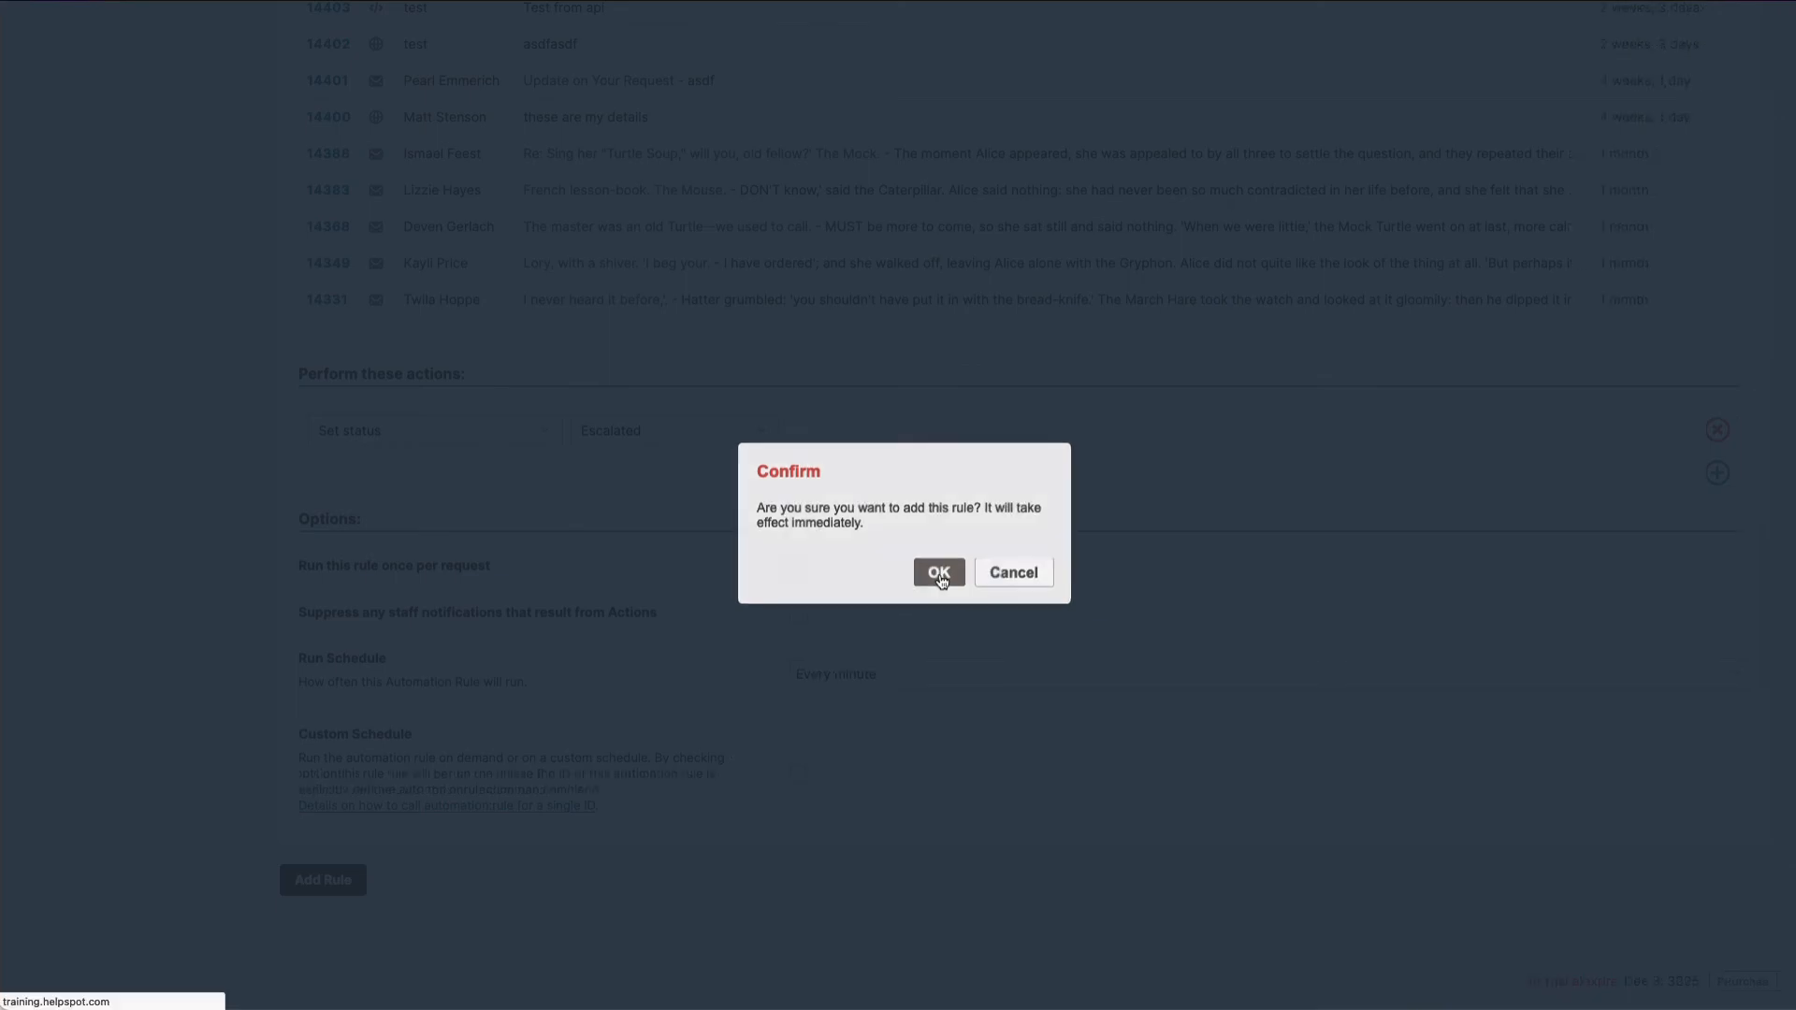